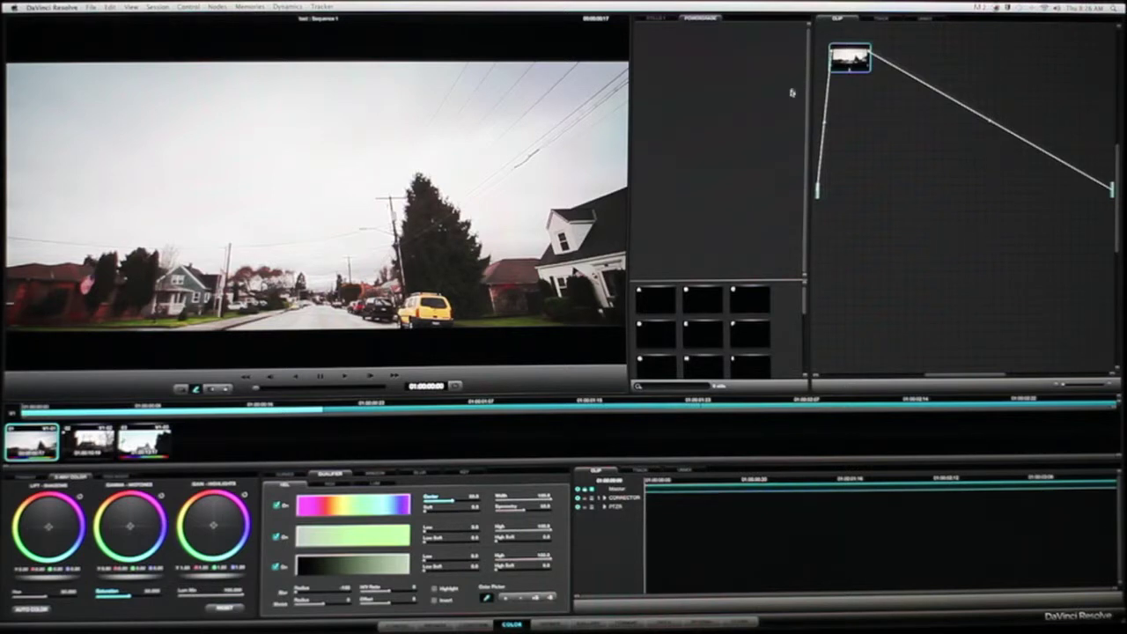
# Step: Shape an S-curve on the first clip's custom luminance curve, raising the highlights and lowering the shadows to add contrast
pyautogui.moveTo(857, 64); pyautogui.dragTo(858, 64)
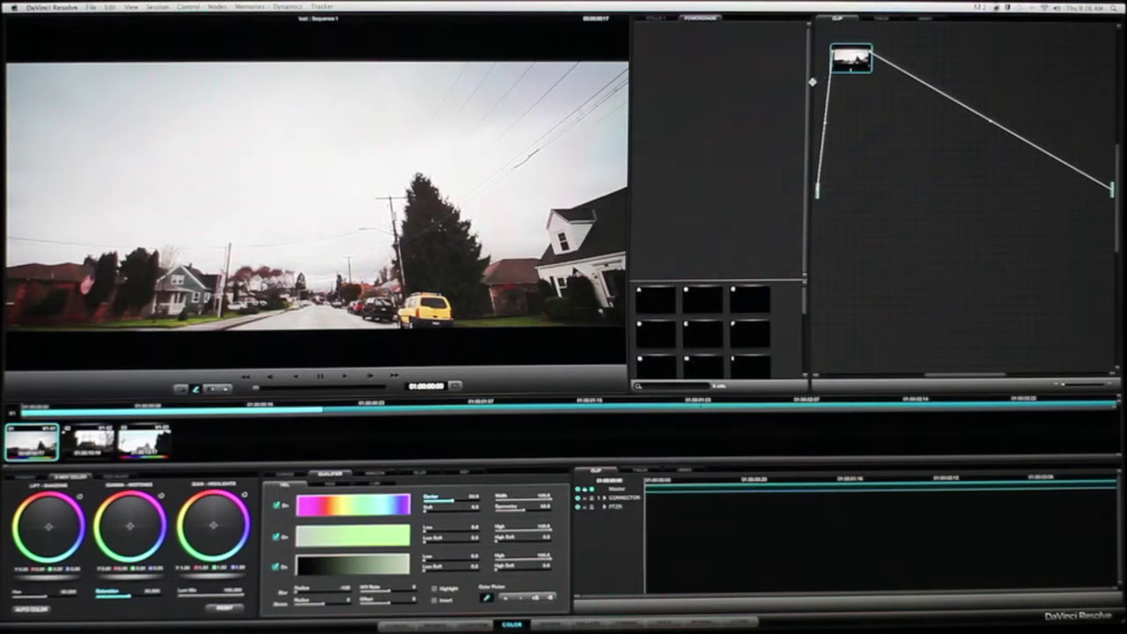
pyautogui.moveTo(854, 64); pyautogui.dragTo(852, 63)
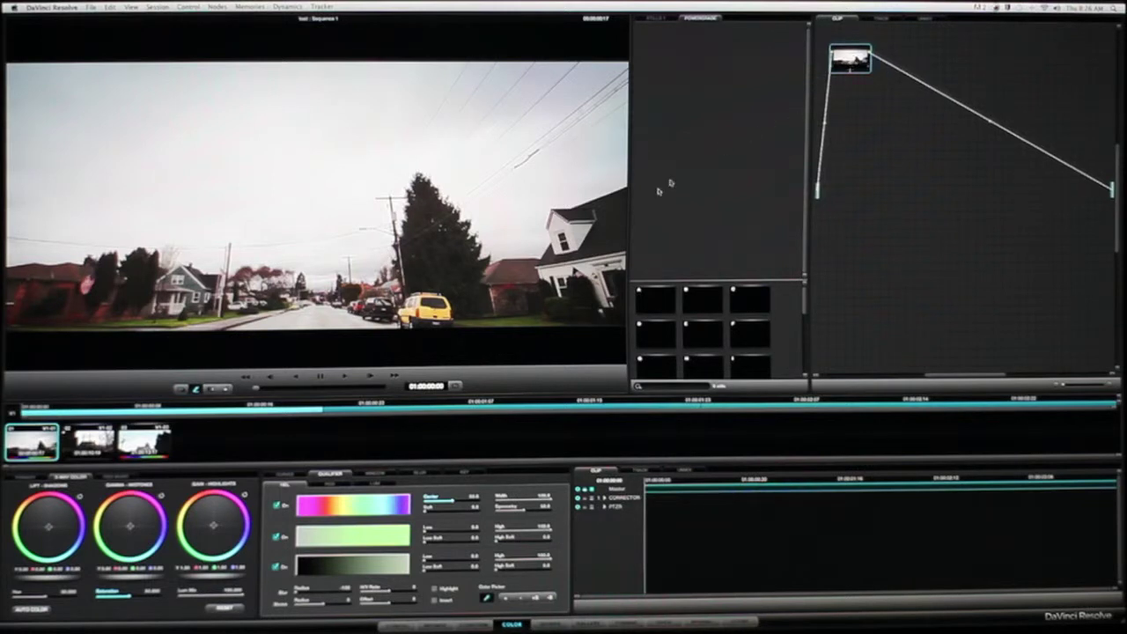
pyautogui.click(283, 475)
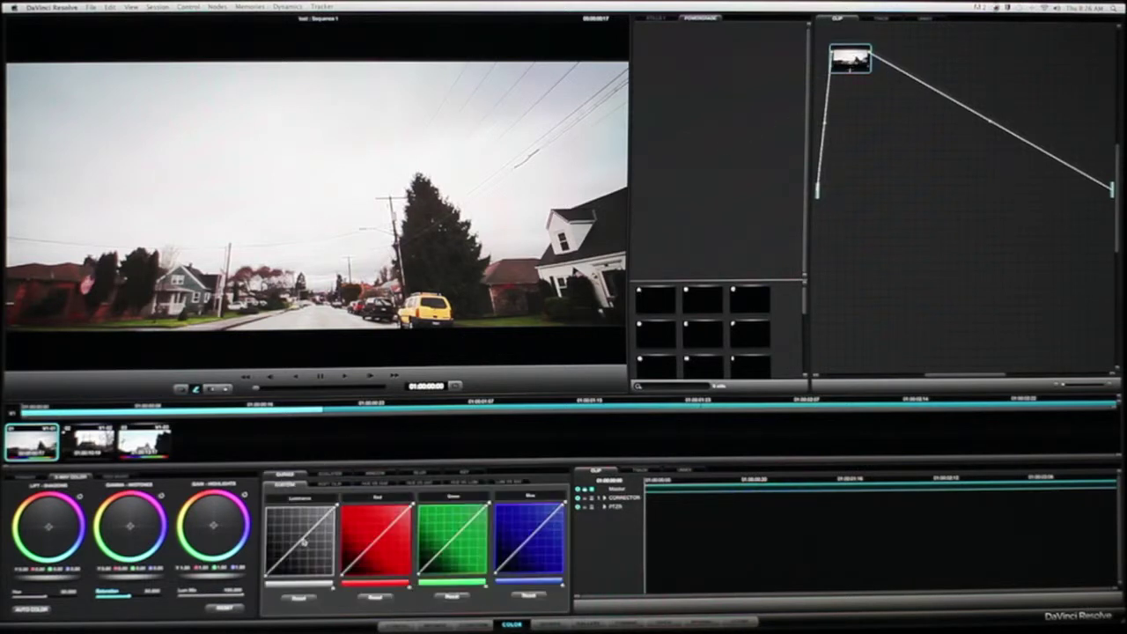
pyautogui.moveTo(312, 530); pyautogui.dragTo(285, 565)
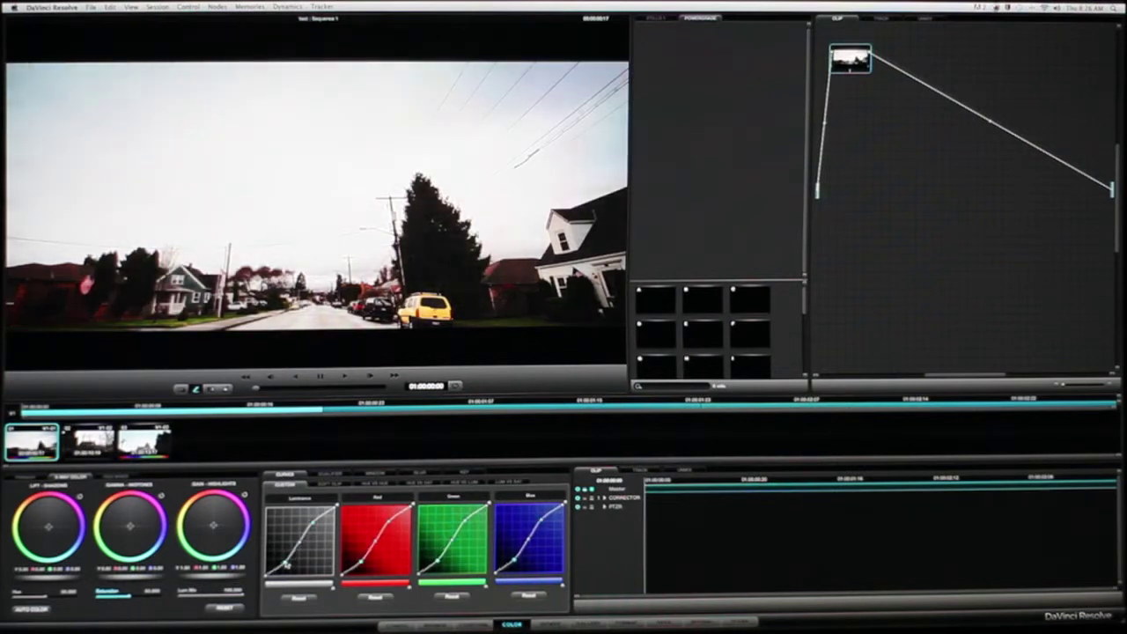
pyautogui.moveTo(320, 592)
pyautogui.mouseDown()
pyautogui.moveTo(301, 590)
pyautogui.moveTo(336, 590)
pyautogui.mouseUp()
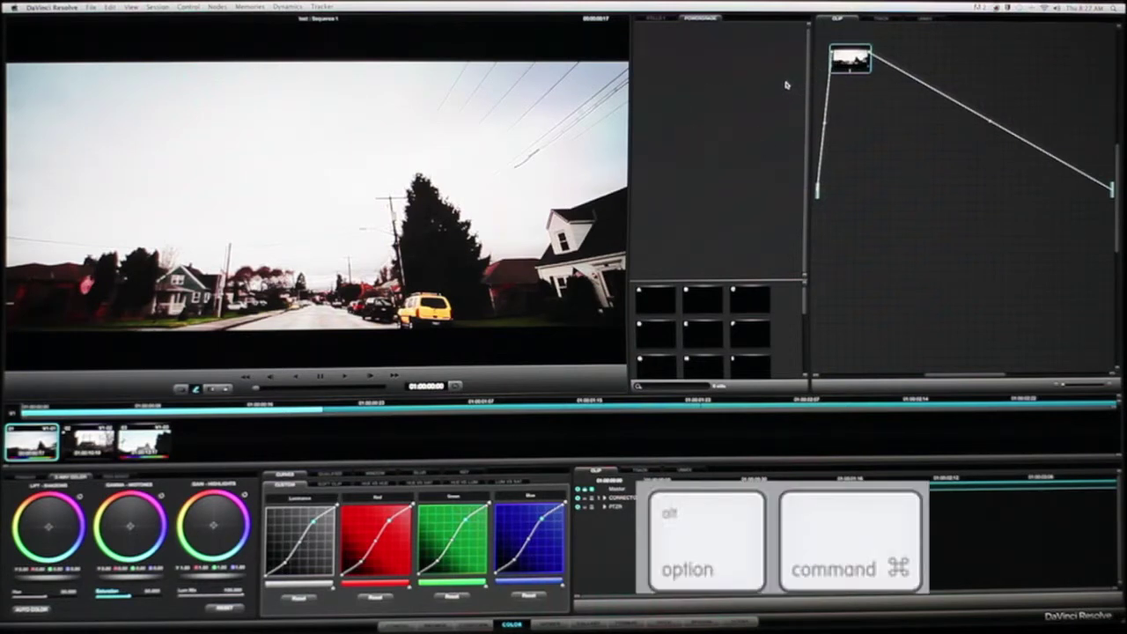
# Step: Save the clip's S-curve grade as a still in the PowerGrade album and compare that album with Stills 1
pyautogui.press('alt+super+g')
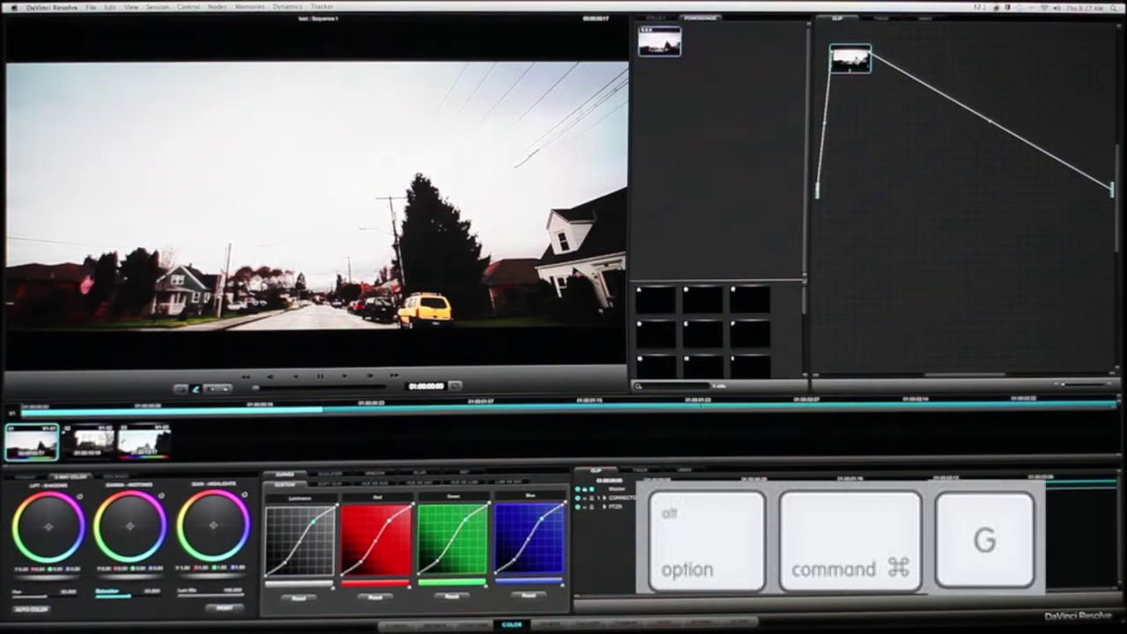
pyautogui.moveTo(850, 60); pyautogui.dragTo(860, 56)
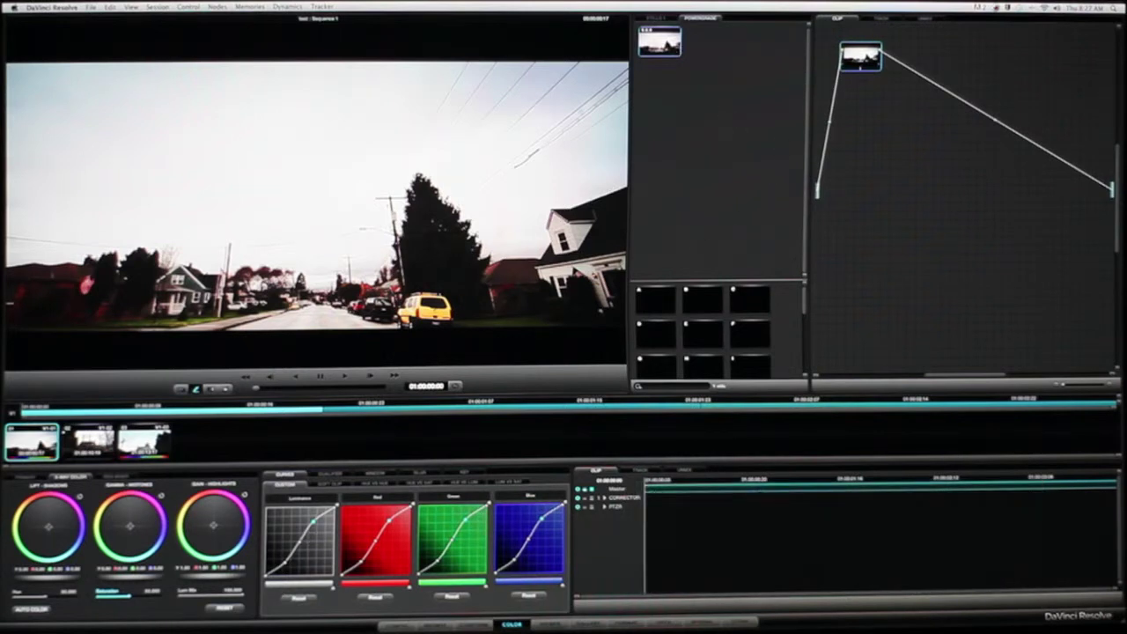
pyautogui.click(662, 18)
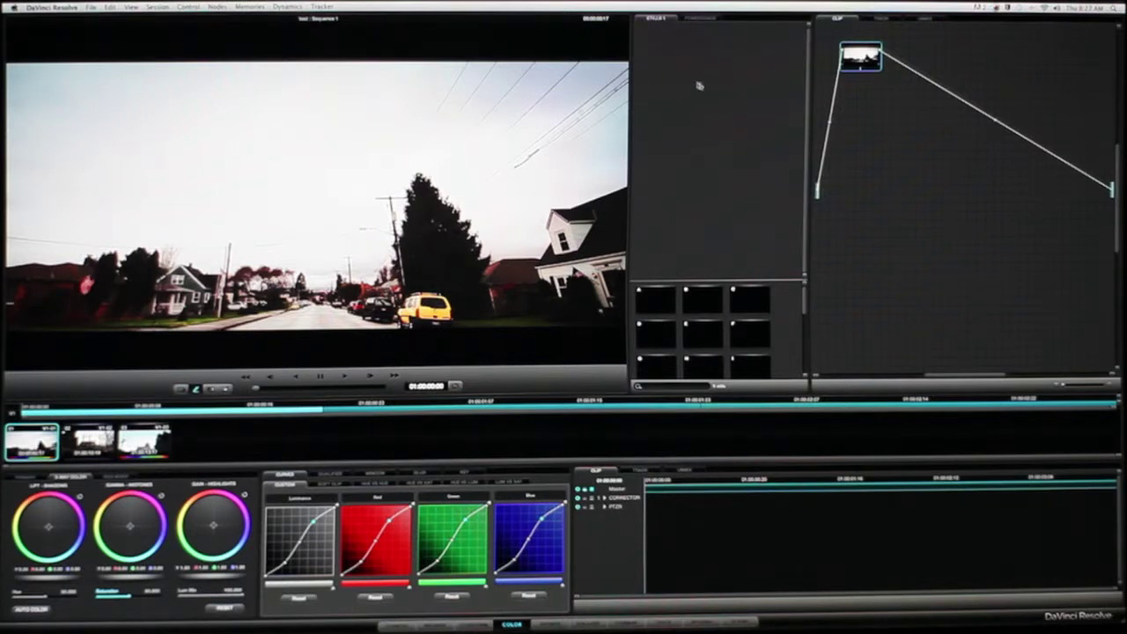
pyautogui.click(695, 18)
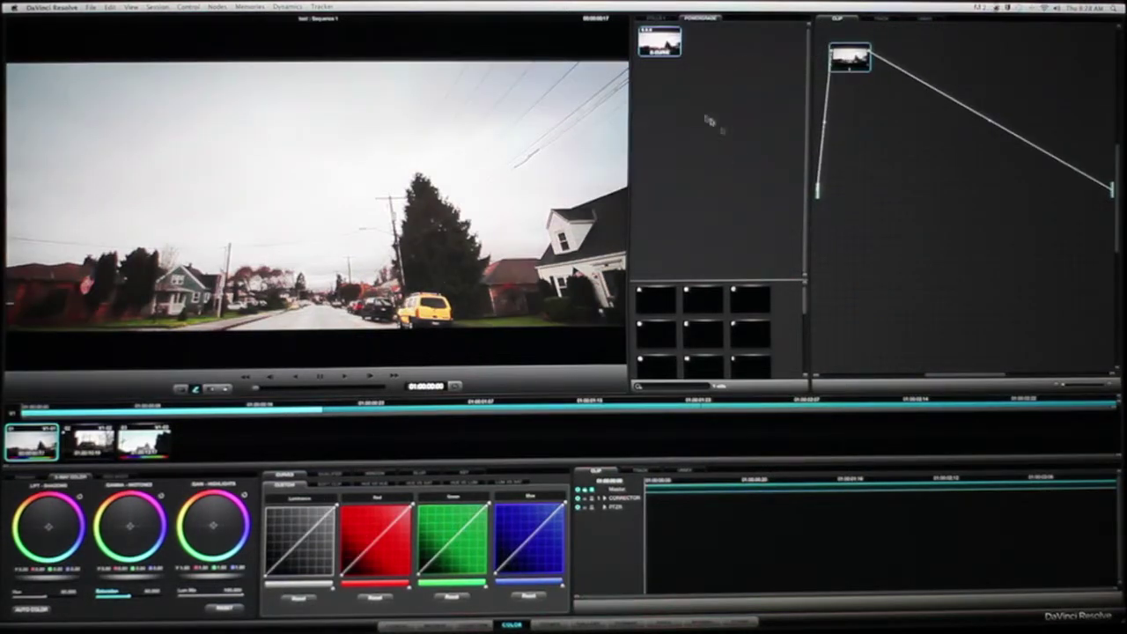
# Step: Try out the saved S-curve grade as an extra node after the clip's first node, and delete the added node
pyautogui.moveTo(662, 49); pyautogui.dragTo(959, 101)
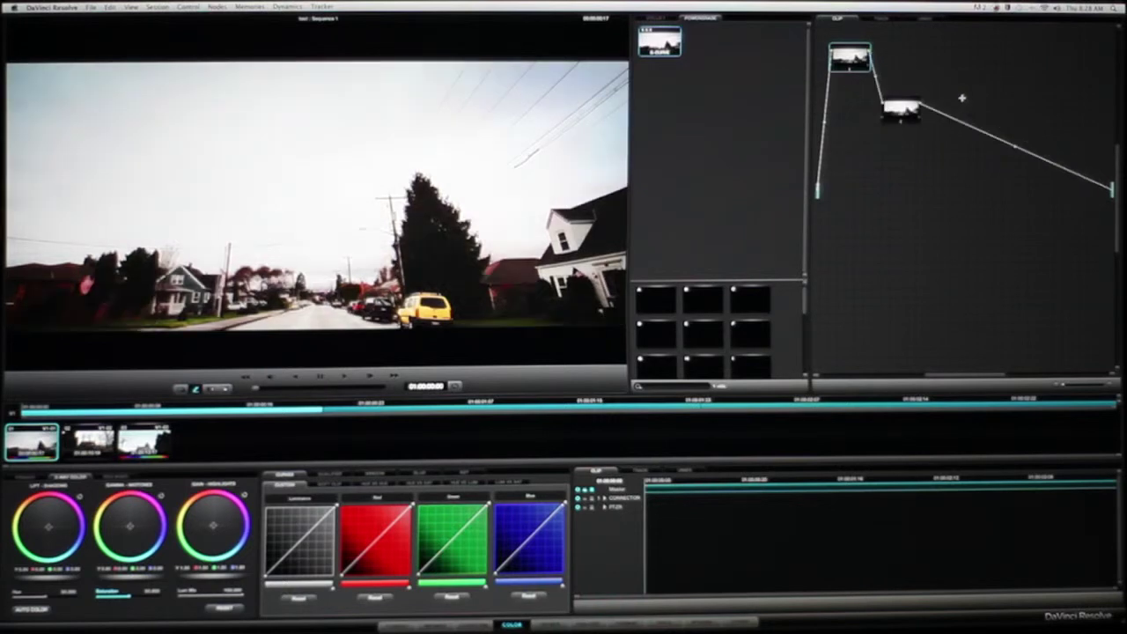
pyautogui.click(907, 110)
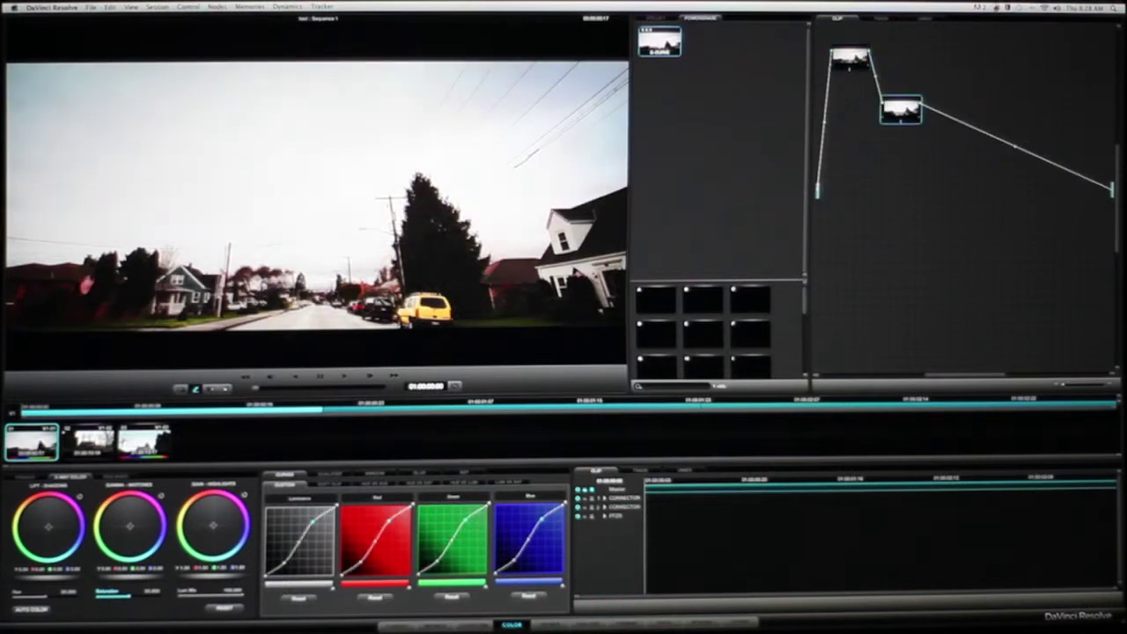
pyautogui.press('Delete')
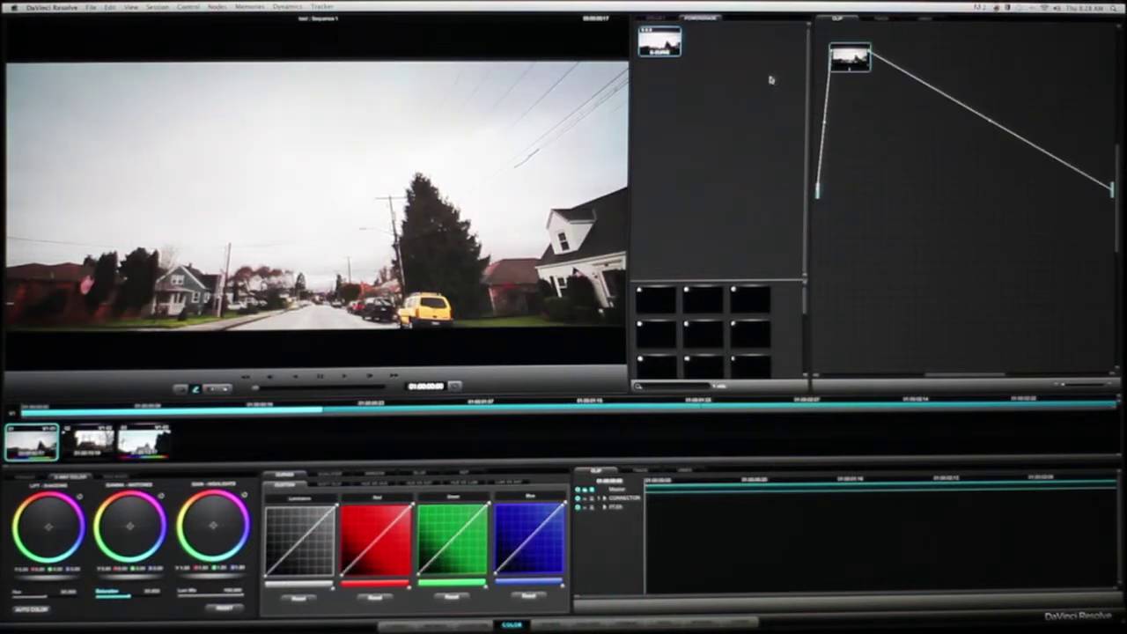
pyautogui.moveTo(838, 67); pyautogui.dragTo(854, 68)
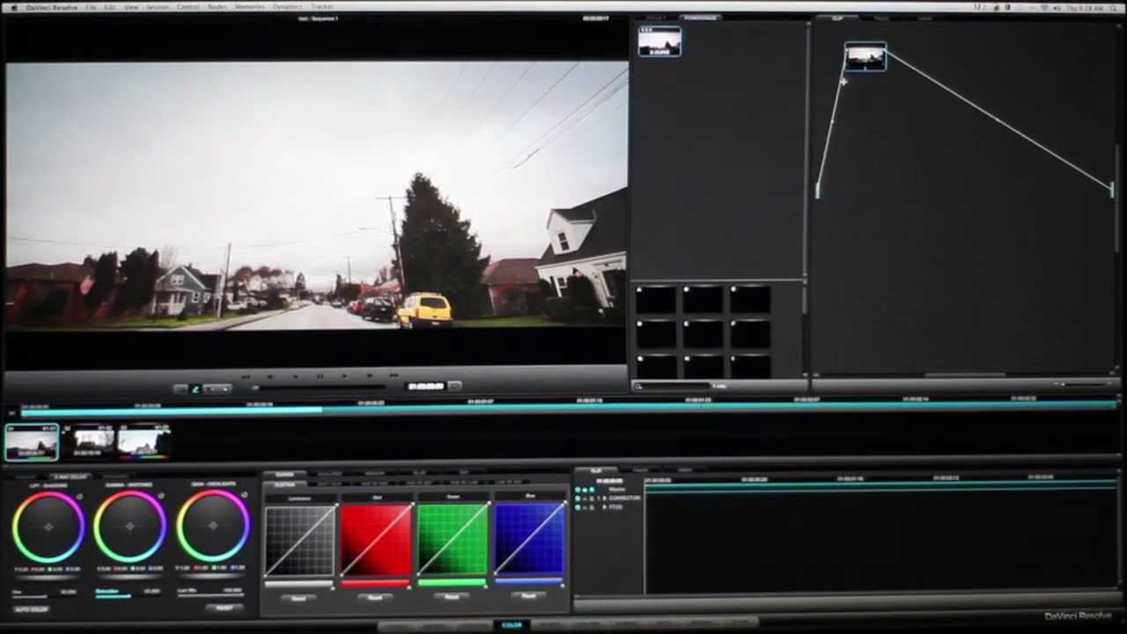
pyautogui.press('Delete')
pyautogui.hotkey('alt', 's')
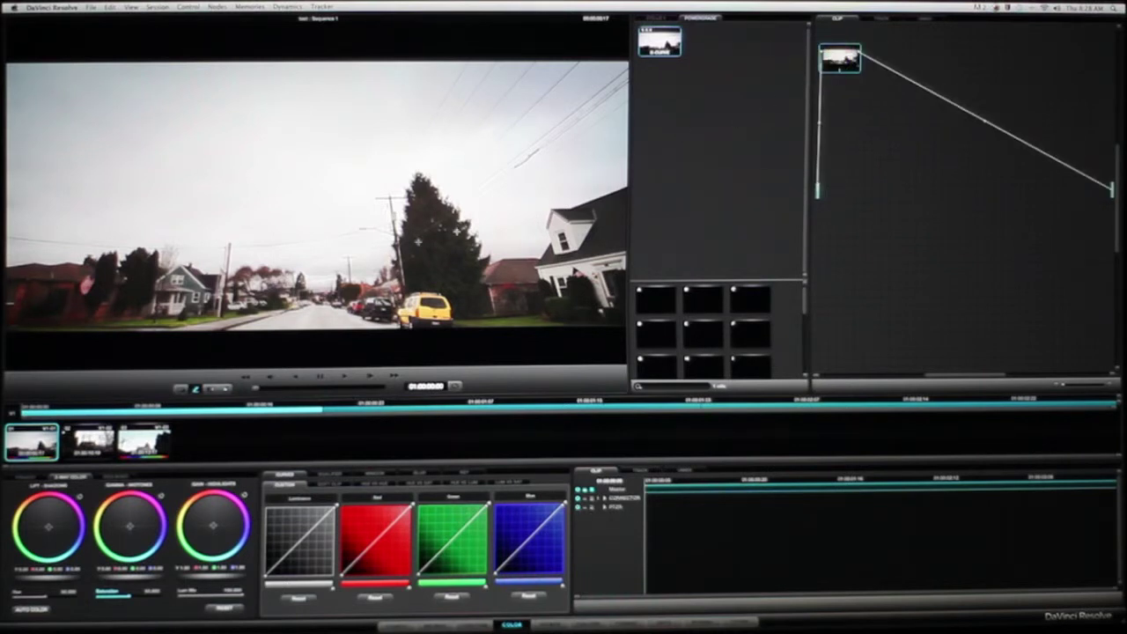
# Step: Build a vignette from a wide, soft, inverted circular window, and lower the luminance curve's middle to darken the frame edges
pyautogui.click(366, 476)
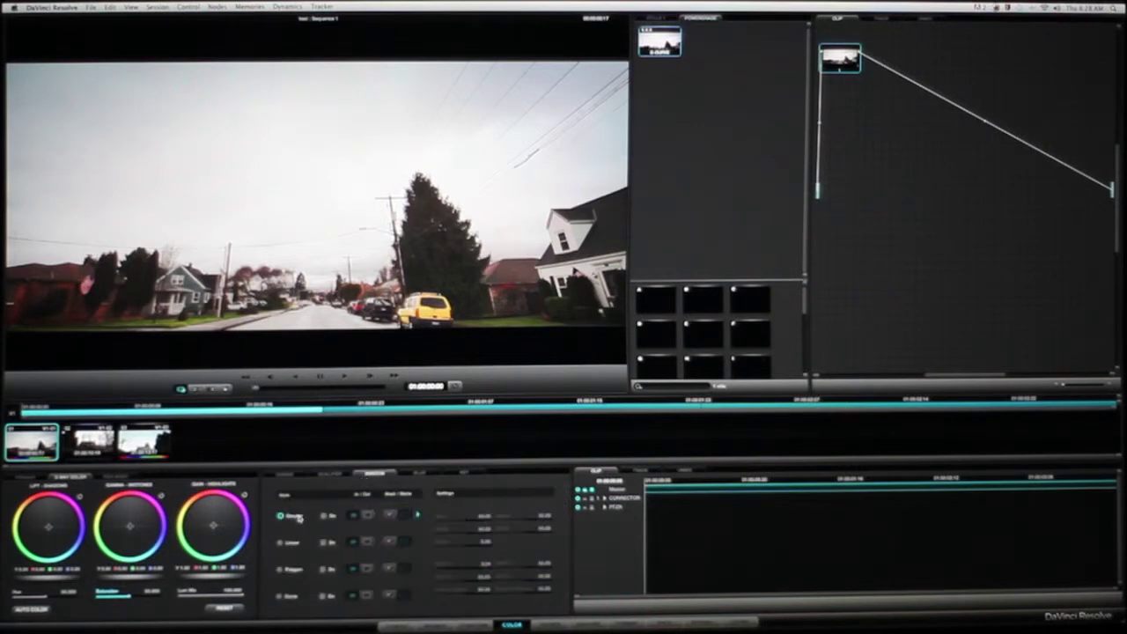
pyautogui.click(325, 517)
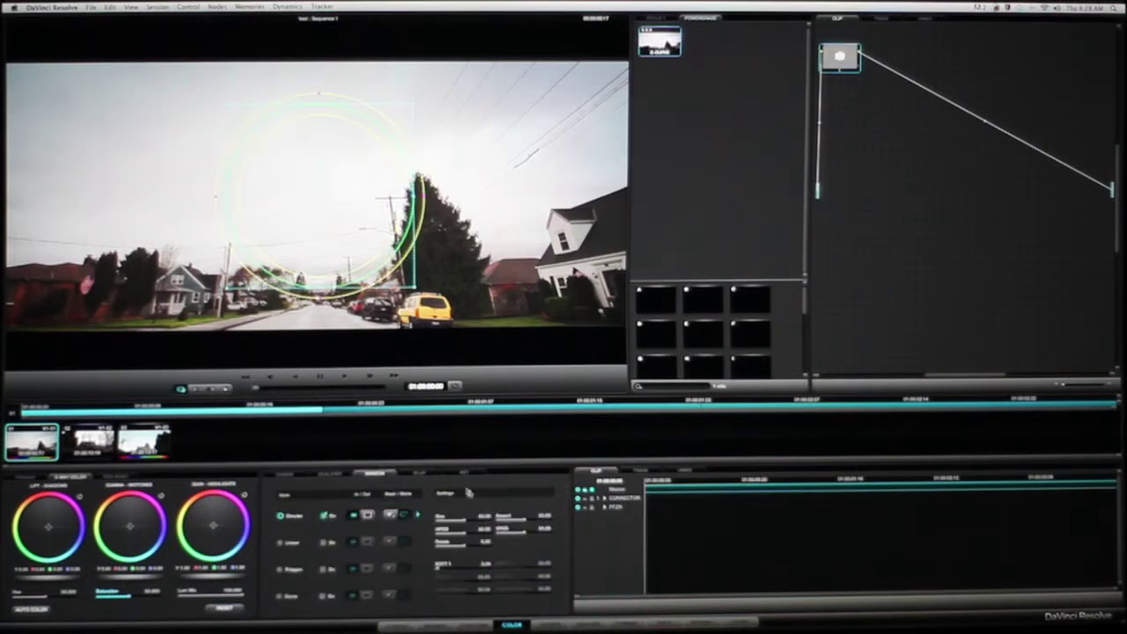
pyautogui.moveTo(466, 526)
pyautogui.mouseDown()
pyautogui.moveTo(561, 520)
pyautogui.moveTo(459, 525)
pyautogui.mouseUp()
pyautogui.moveTo(443, 570); pyautogui.dragTo(453, 571)
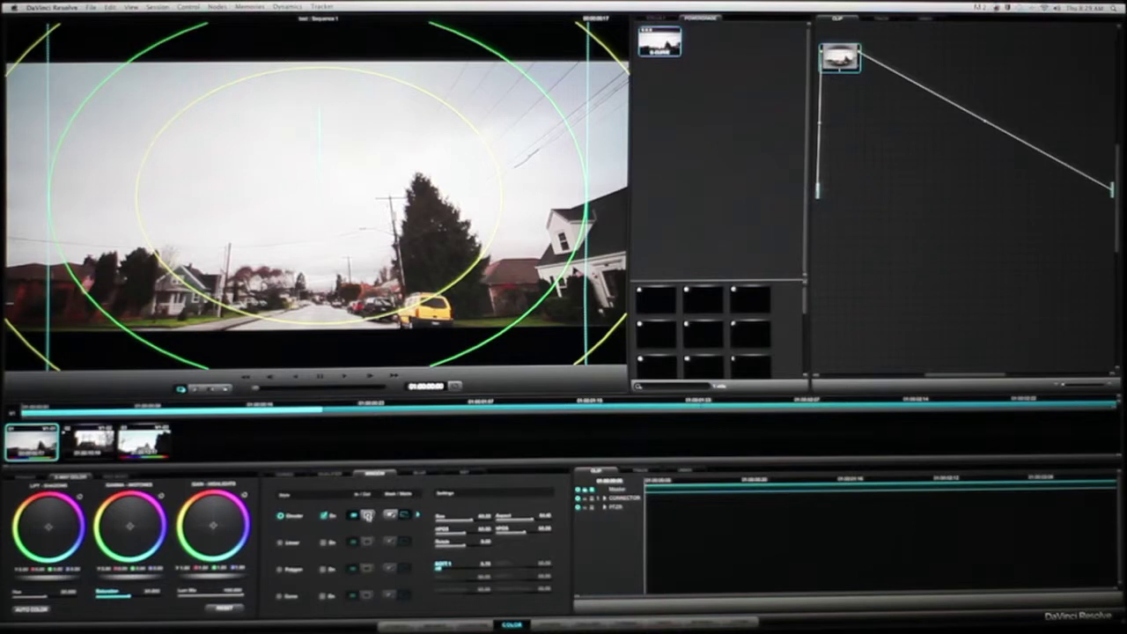
pyautogui.click(367, 516)
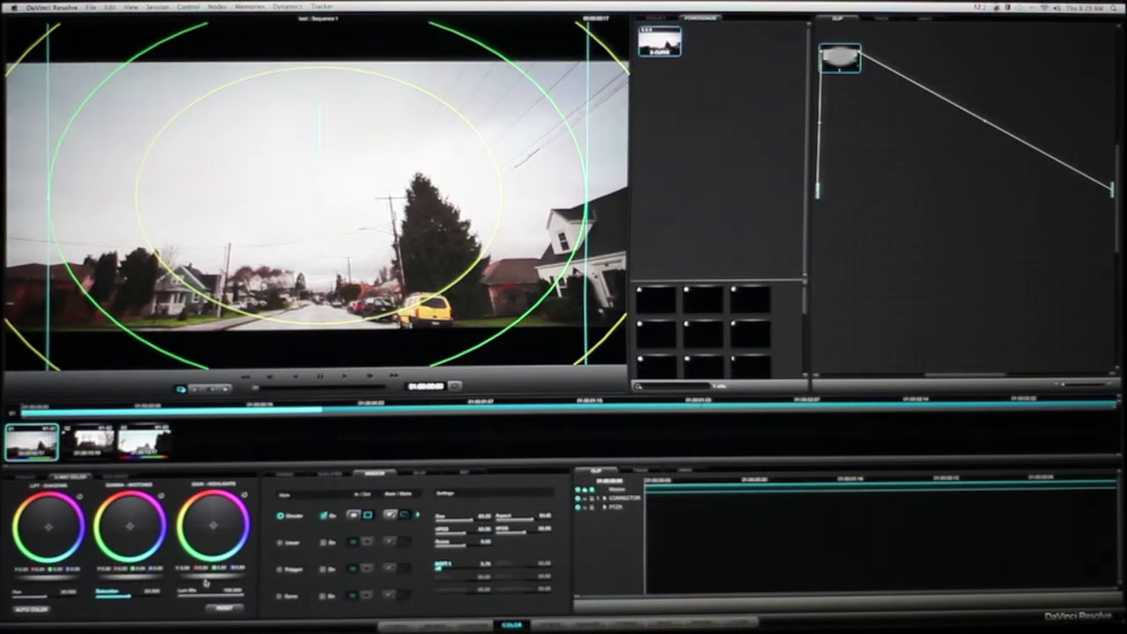
pyautogui.click(296, 474)
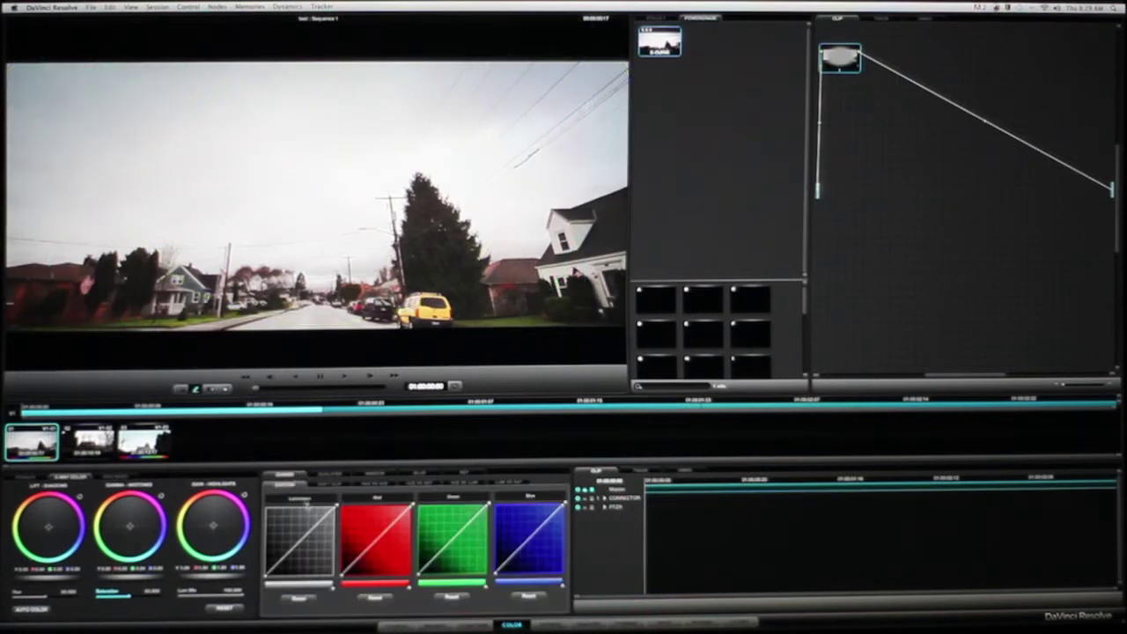
pyautogui.moveTo(299, 544); pyautogui.dragTo(310, 553)
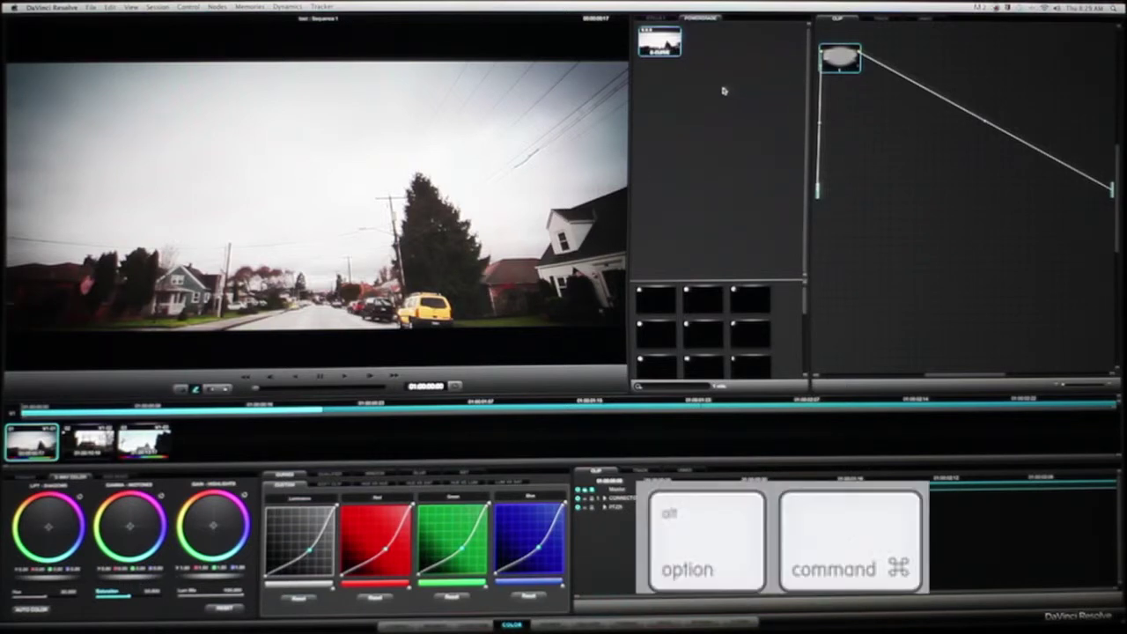
# Step: Save the vignette grade as a still in the PowerGrade album and label it "Vignette"
pyautogui.press('alt+super+g')
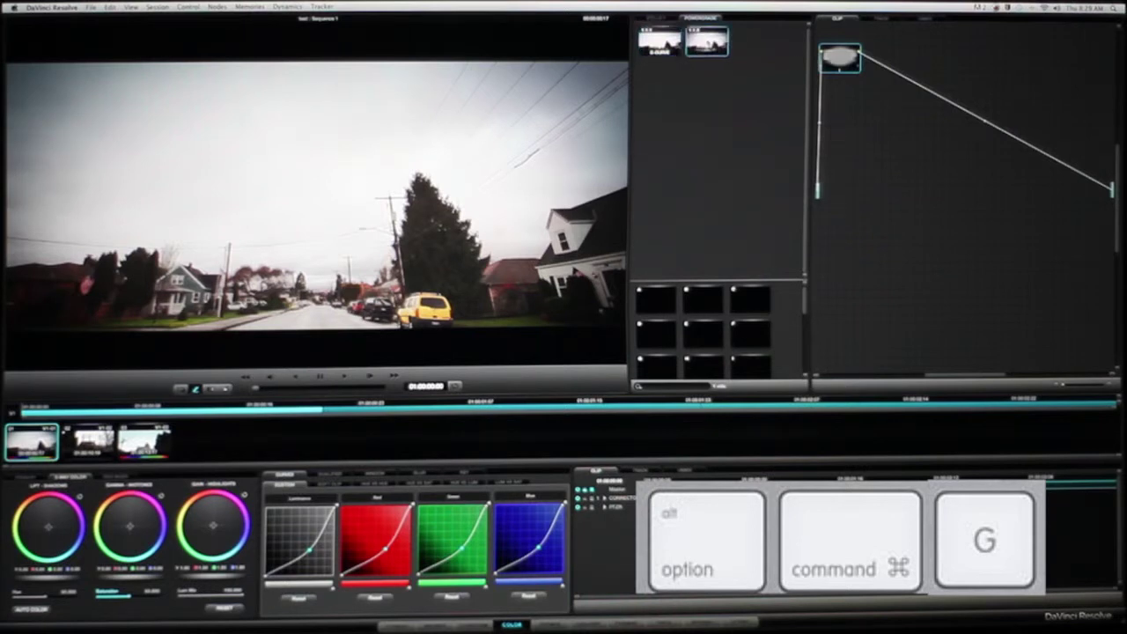
pyautogui.rightClick(717, 47)
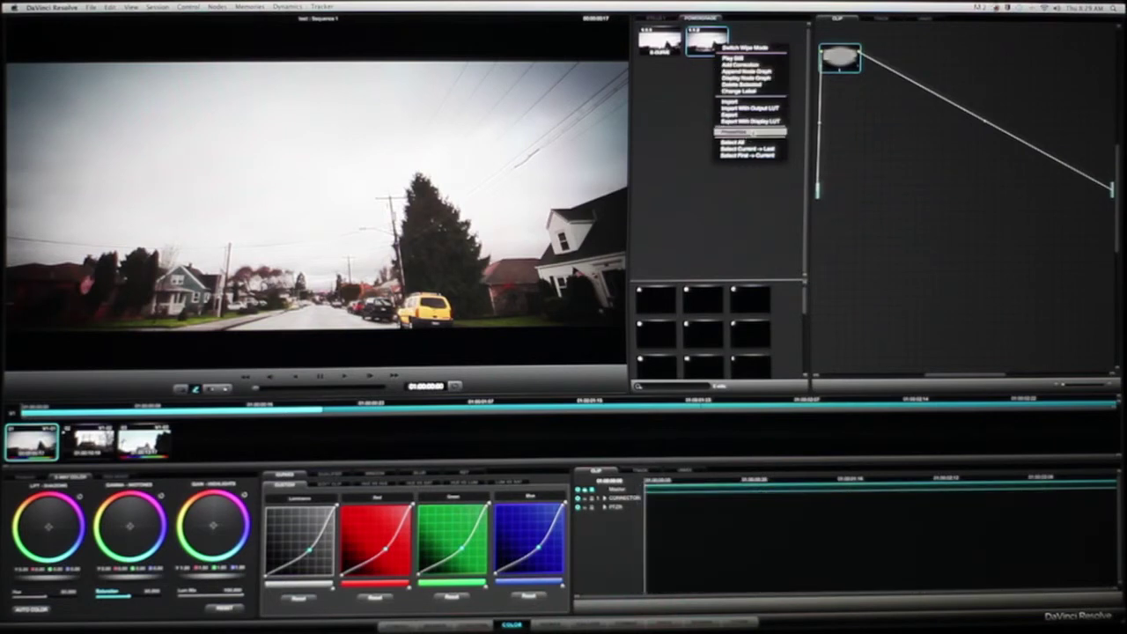
pyautogui.click(750, 91)
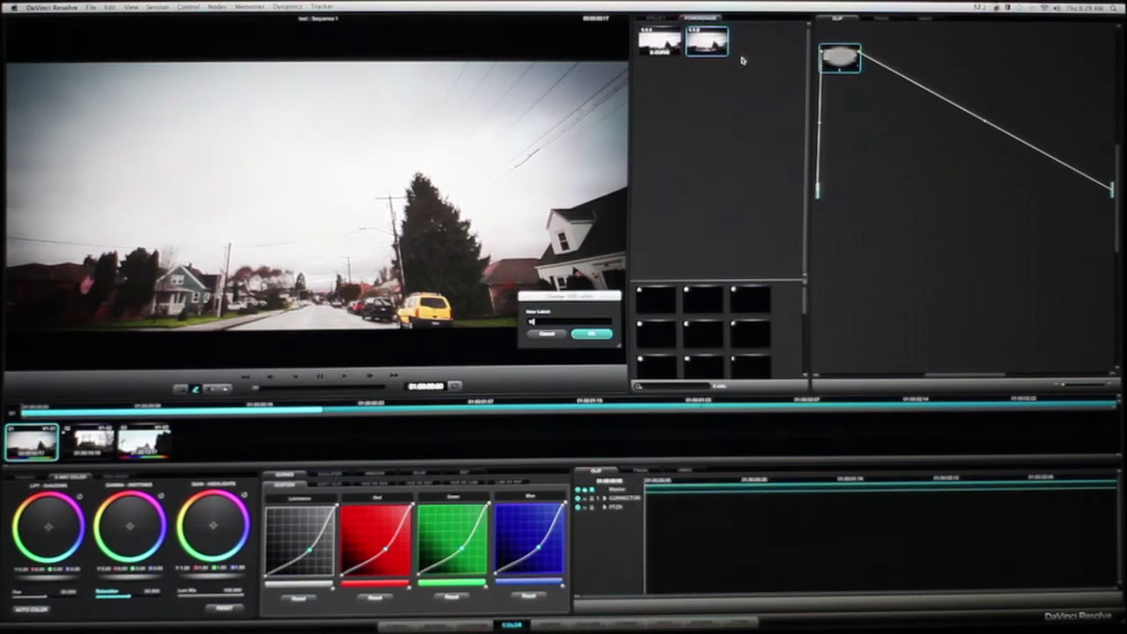
pyautogui.press('Return')
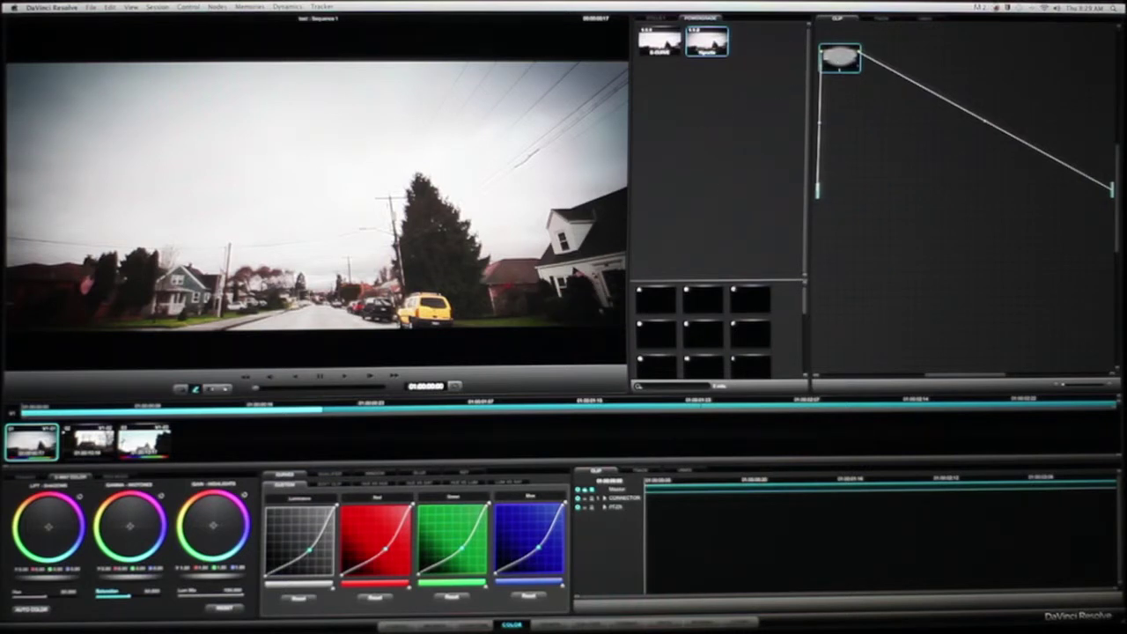
# Step: Append the saved S-curve and Vignette grades to the second clip's node chain, and adjust the first node's tonal levels to recover shadow detail
pyautogui.click(88, 440)
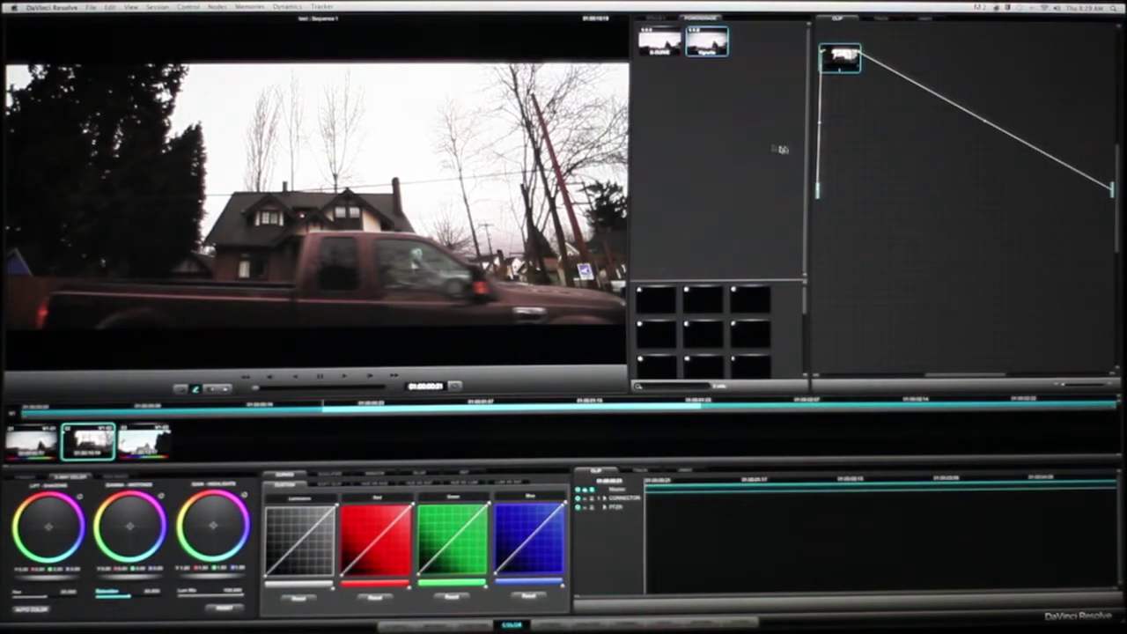
pyautogui.moveTo(661, 39); pyautogui.dragTo(915, 97)
pyautogui.moveTo(709, 42); pyautogui.dragTo(967, 126)
pyautogui.moveTo(891, 110); pyautogui.dragTo(984, 116)
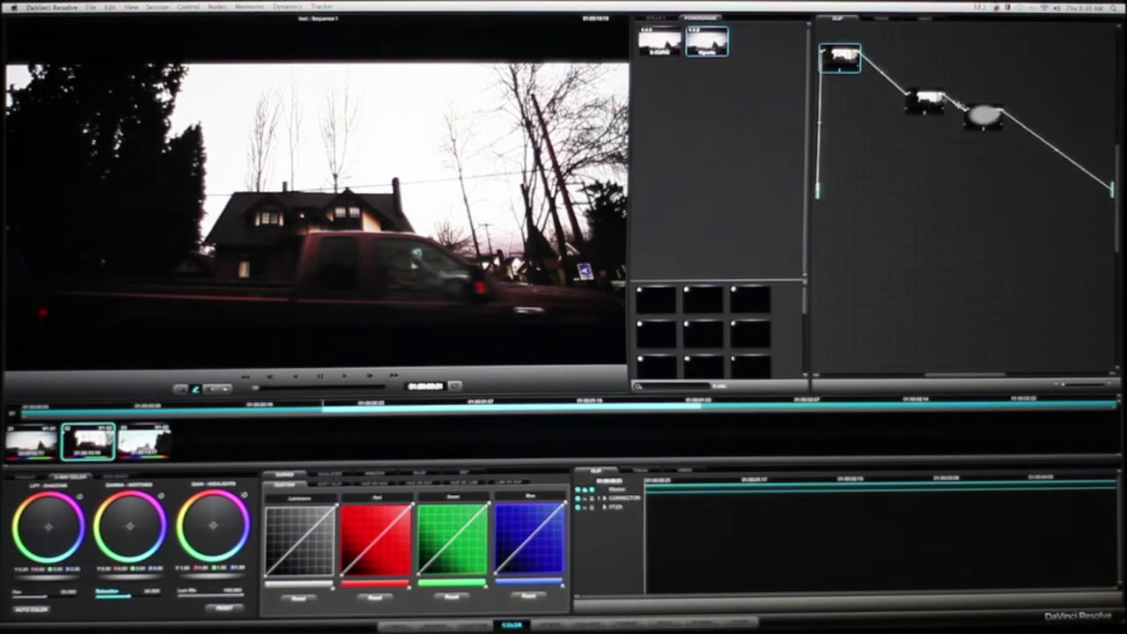
pyautogui.moveTo(841, 58); pyautogui.dragTo(837, 61)
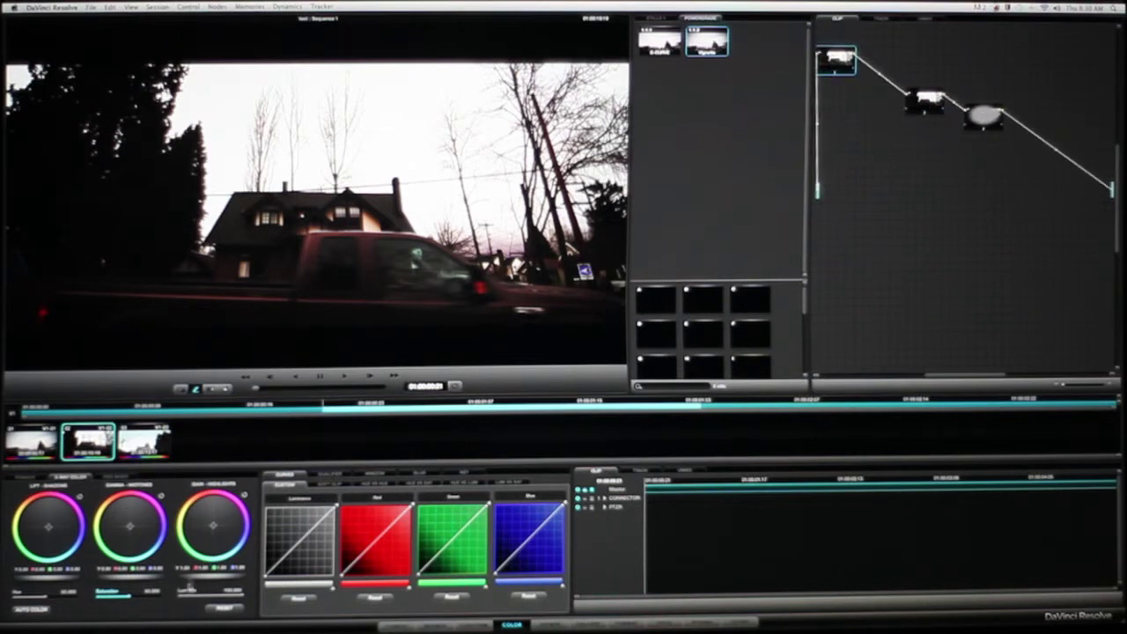
pyautogui.moveTo(71, 580); pyautogui.dragTo(139, 584)
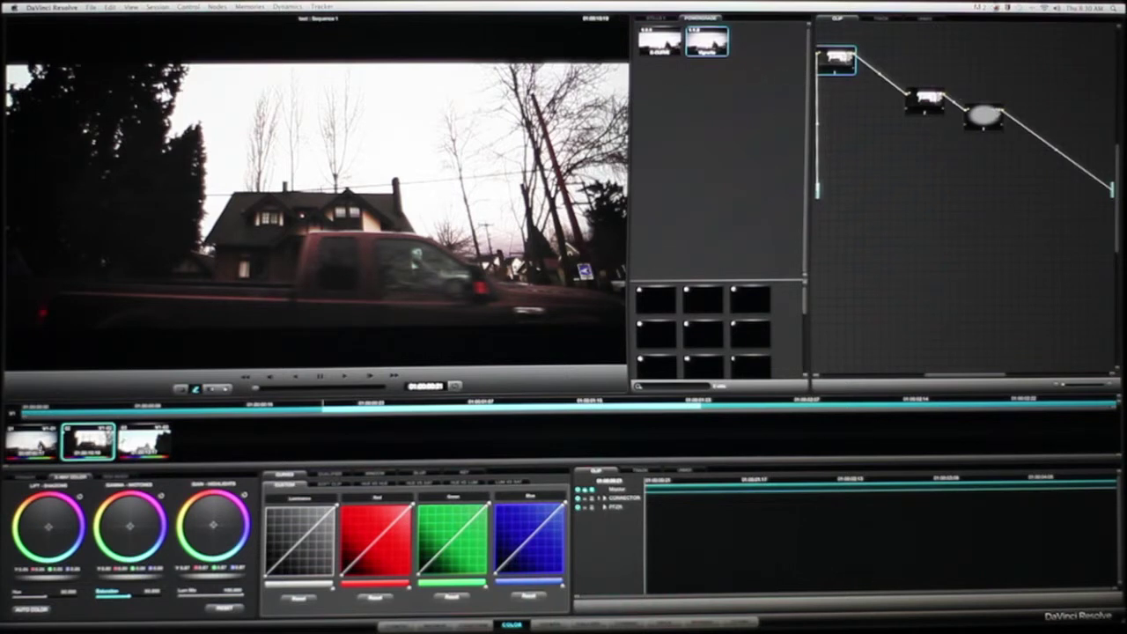
# Step: Key the sky of the first clip with the HSL qualifier, highlight the selection, and add the missed band of sky to it
pyautogui.click(40, 446)
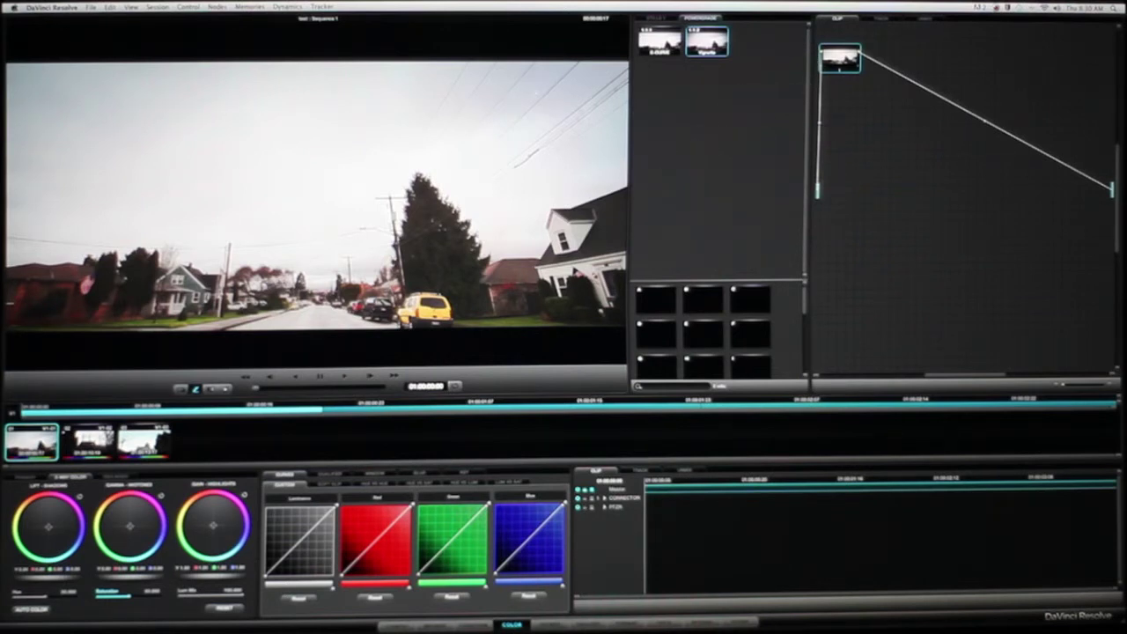
pyautogui.click(342, 477)
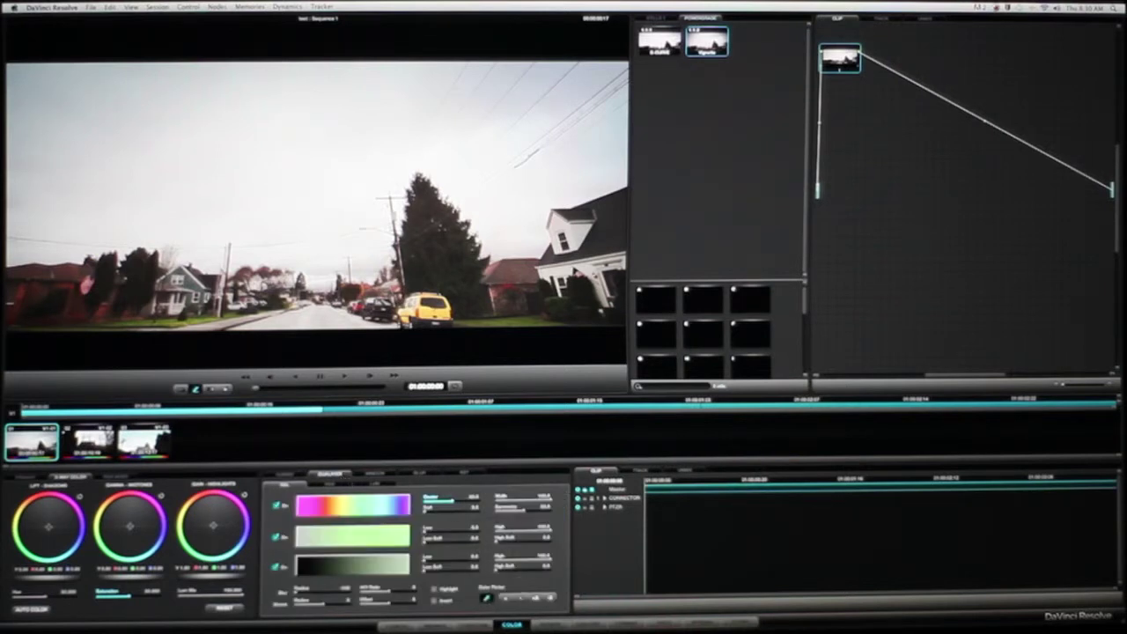
pyautogui.click(51, 89)
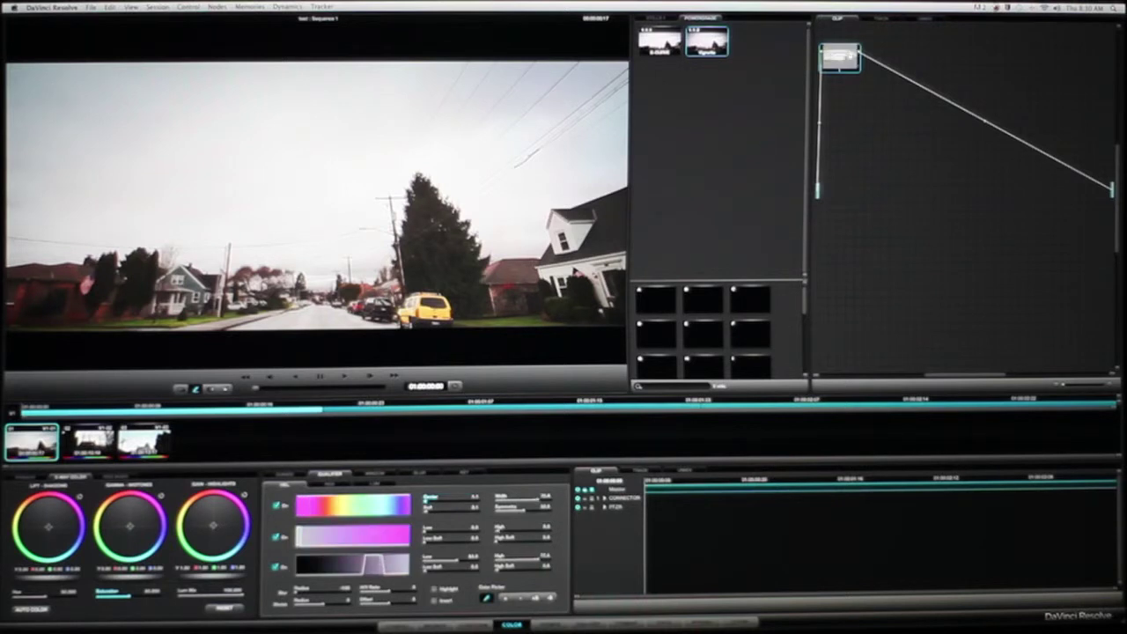
pyautogui.moveTo(457, 560); pyautogui.dragTo(454, 560)
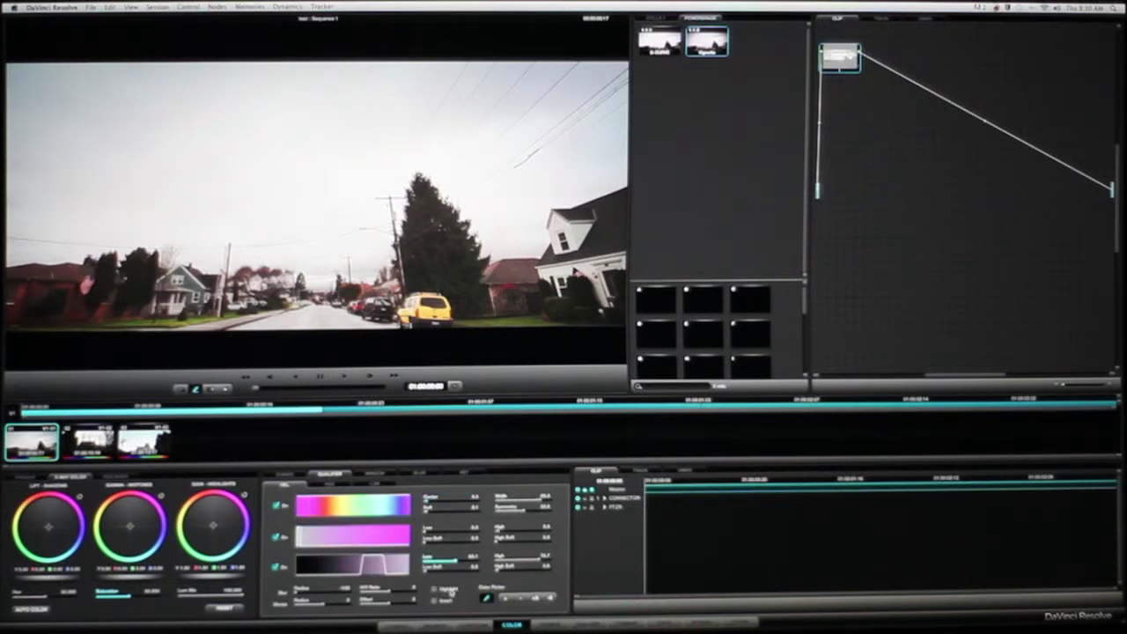
pyautogui.click(449, 589)
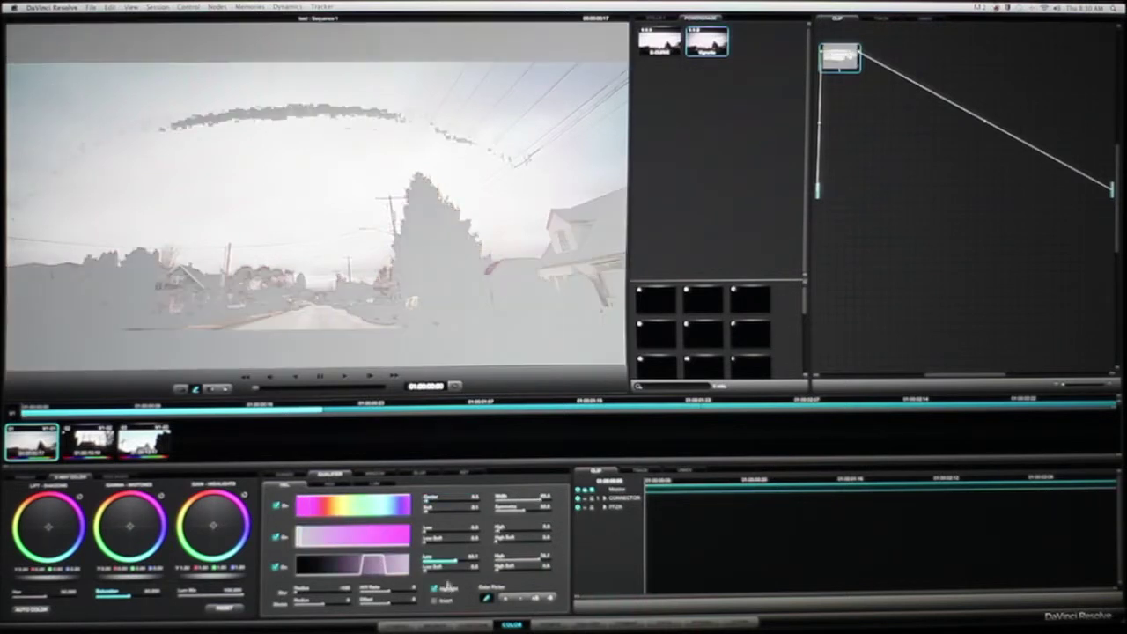
pyautogui.click(506, 599)
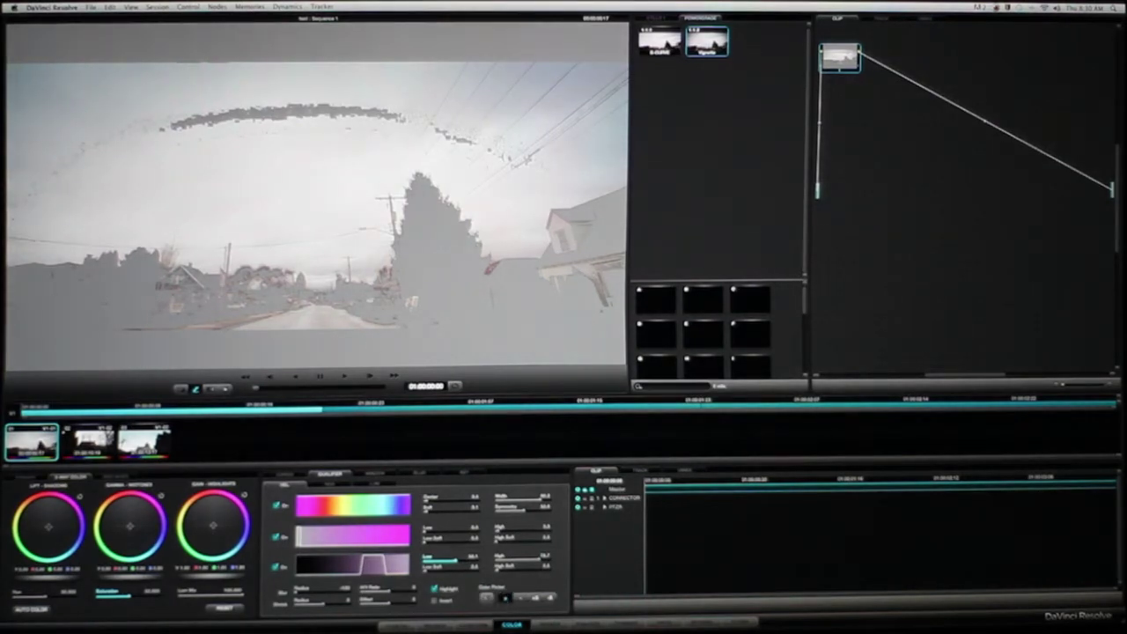
pyautogui.click(295, 111)
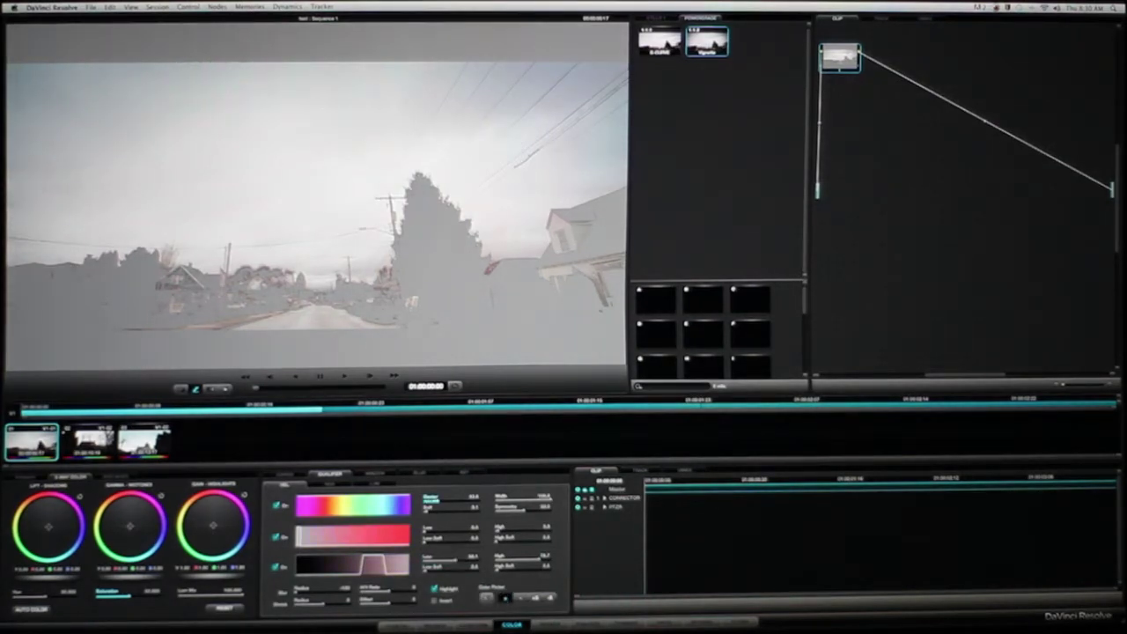
# Step: Refine the hue and saturation ranges of the first clip's sky key, and switch off the selection highlight
pyautogui.moveTo(526, 505); pyautogui.dragTo(539, 505)
pyautogui.moveTo(440, 533); pyautogui.dragTo(437, 535)
pyautogui.click(447, 590)
pyautogui.click(446, 590)
pyautogui.click(447, 590)
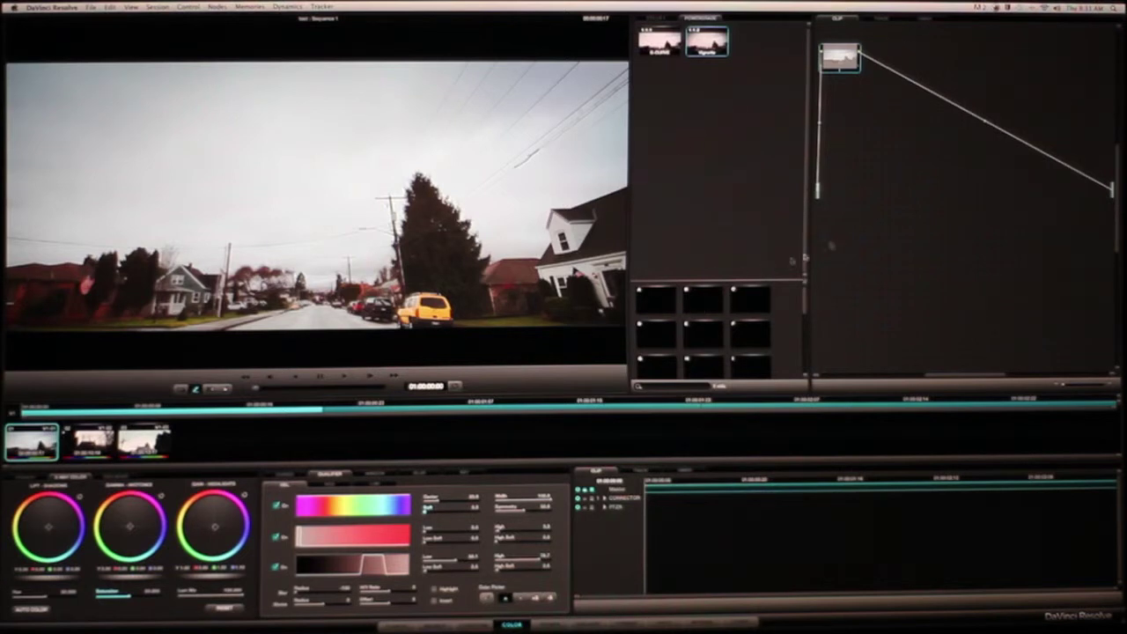
# Step: Save the first clip's sky grade as a still in the PowerGrade album and label it "Blue Sky"
pyautogui.moveTo(840, 57); pyautogui.dragTo(879, 57)
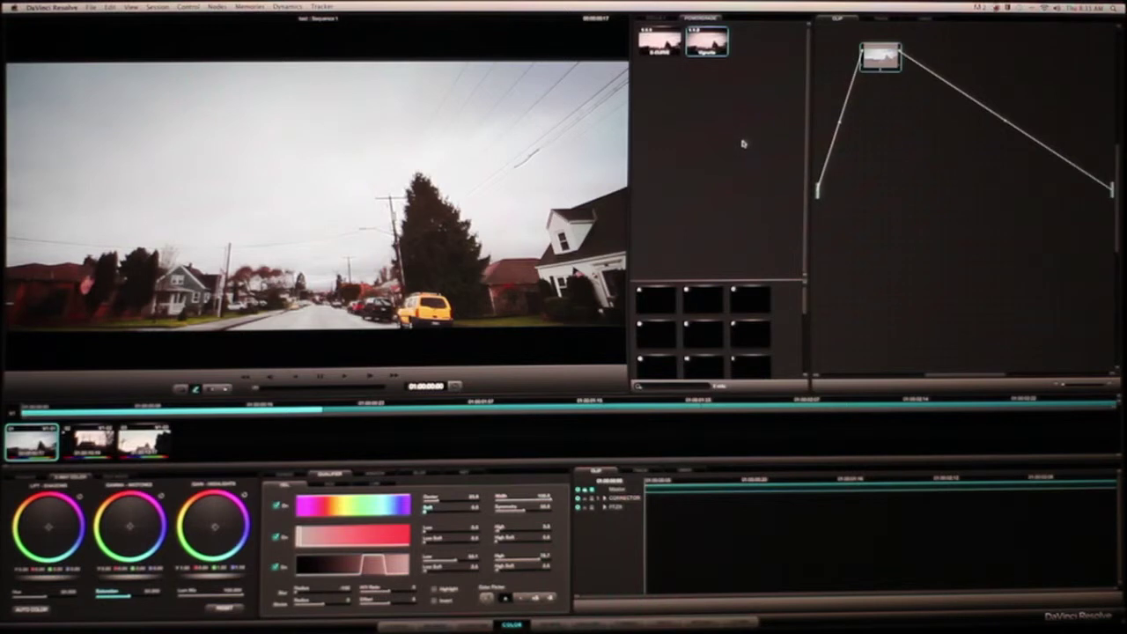
pyautogui.press('super+alt+g')
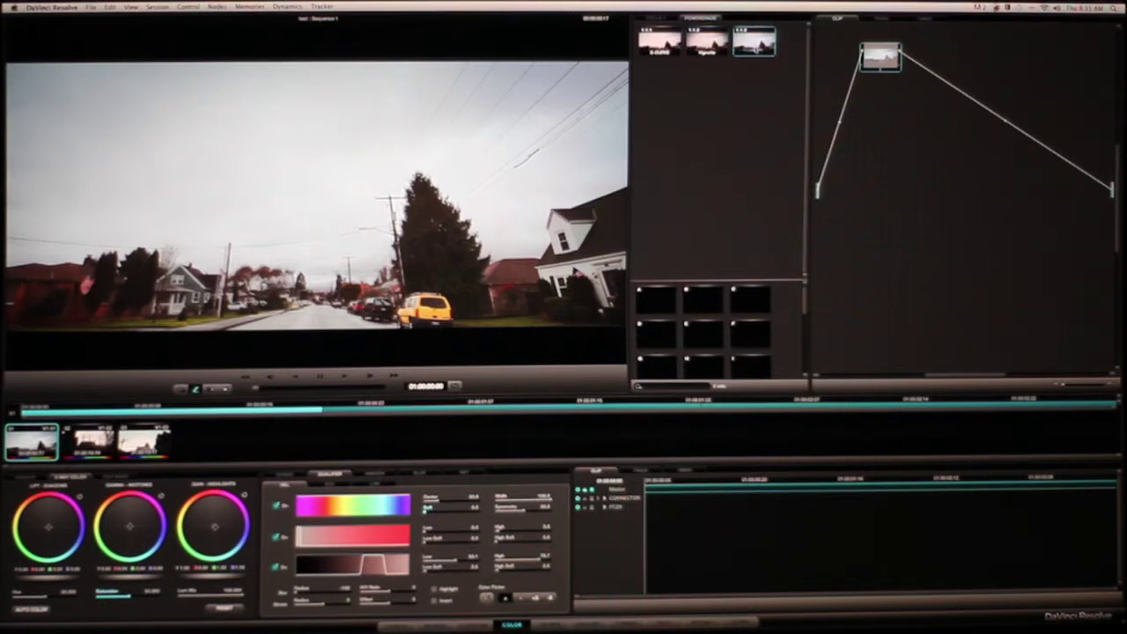
pyautogui.rightClick(754, 41)
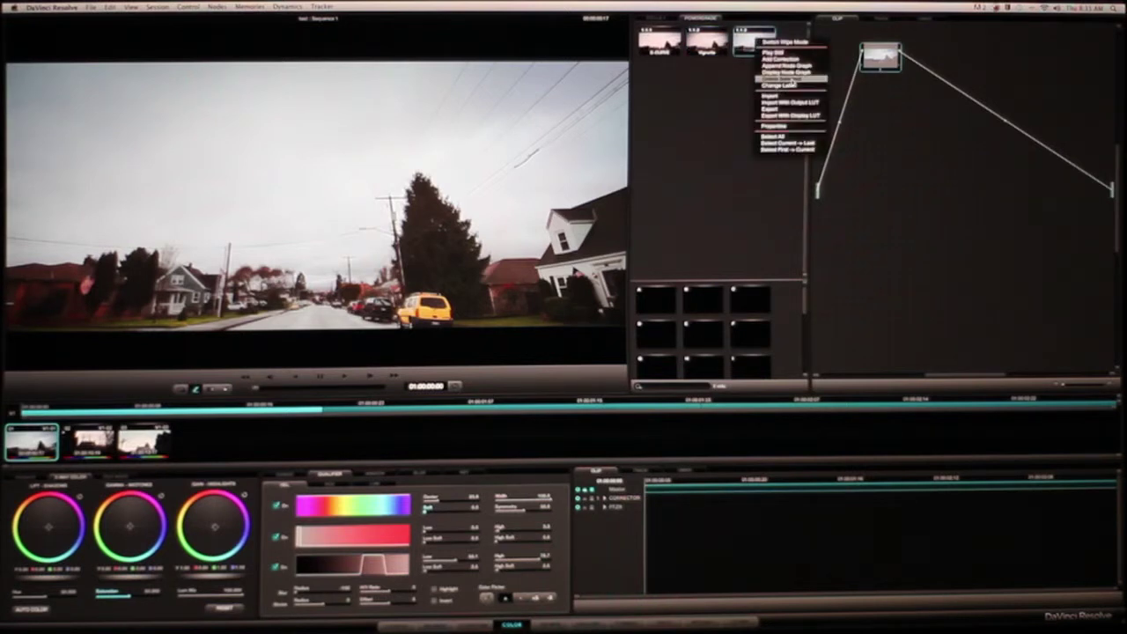
pyautogui.click(791, 79)
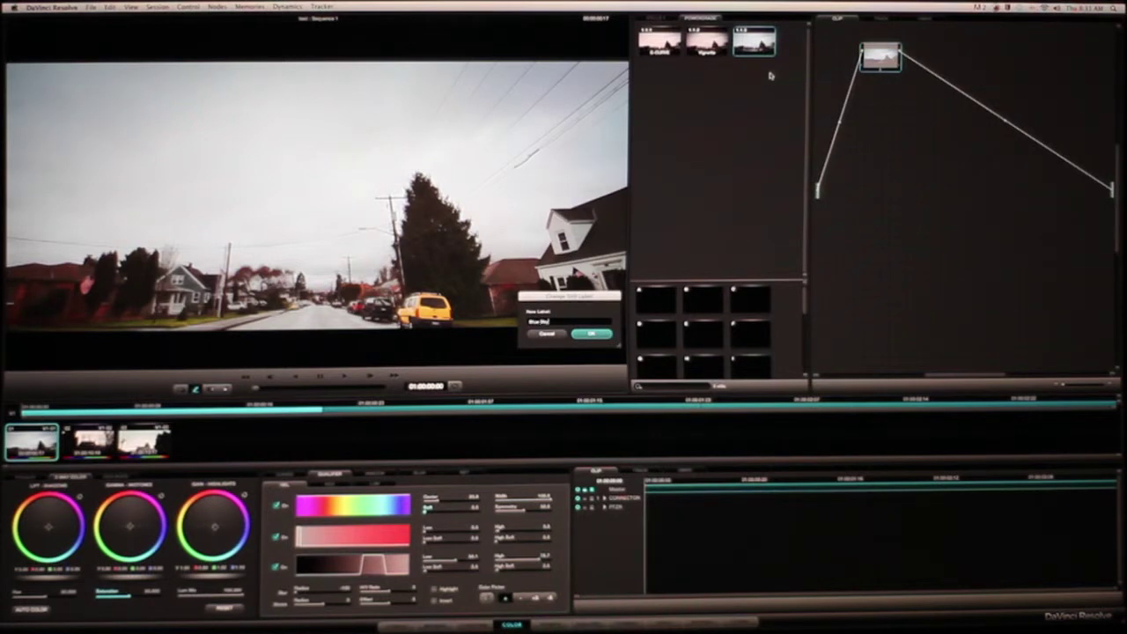
pyautogui.press('Return')
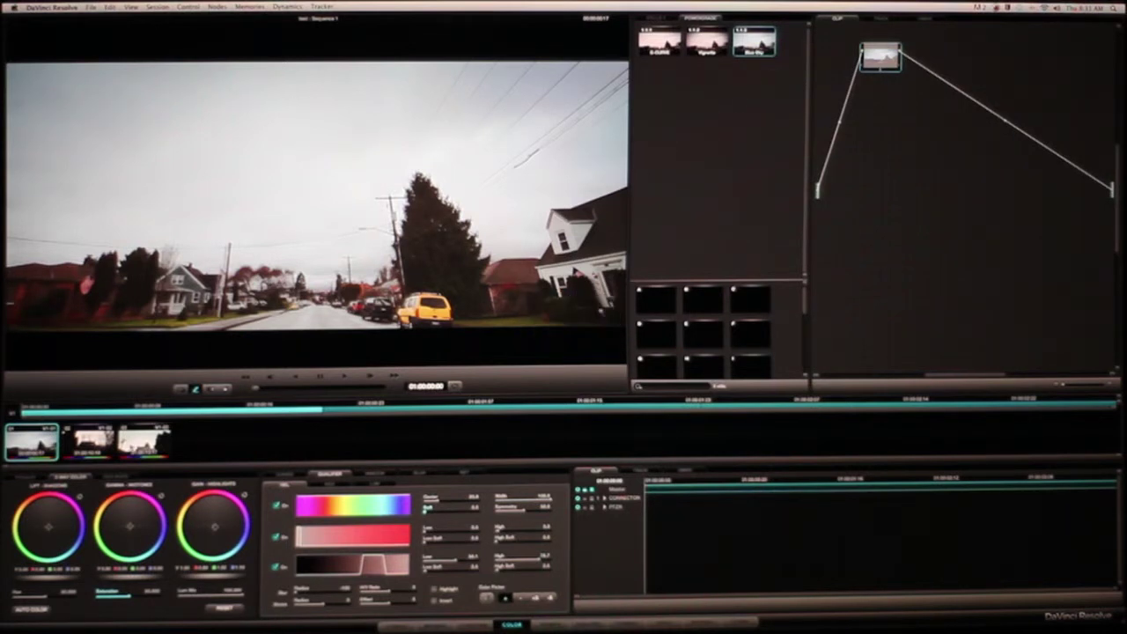
# Step: Go to the second clip and rearrange its three nodes to free up space around the connections
pyautogui.press('Down')
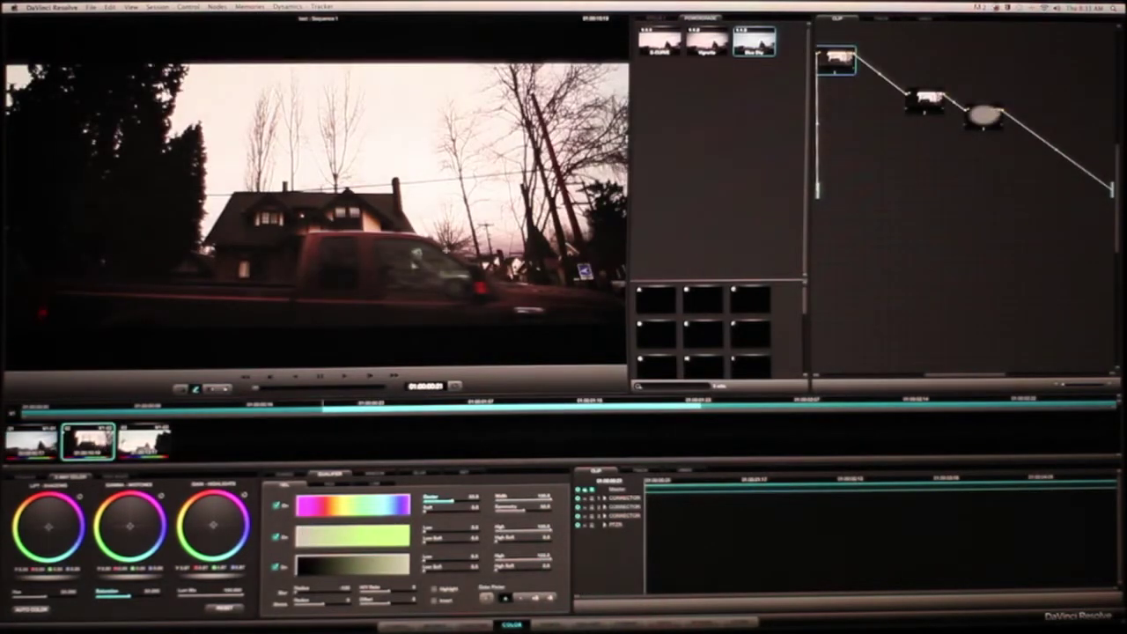
pyautogui.moveTo(837, 60)
pyautogui.mouseDown()
pyautogui.moveTo(854, 78)
pyautogui.moveTo(835, 74)
pyautogui.mouseUp()
pyautogui.moveTo(924, 100); pyautogui.dragTo(945, 83)
pyautogui.moveTo(983, 116); pyautogui.dragTo(1040, 95)
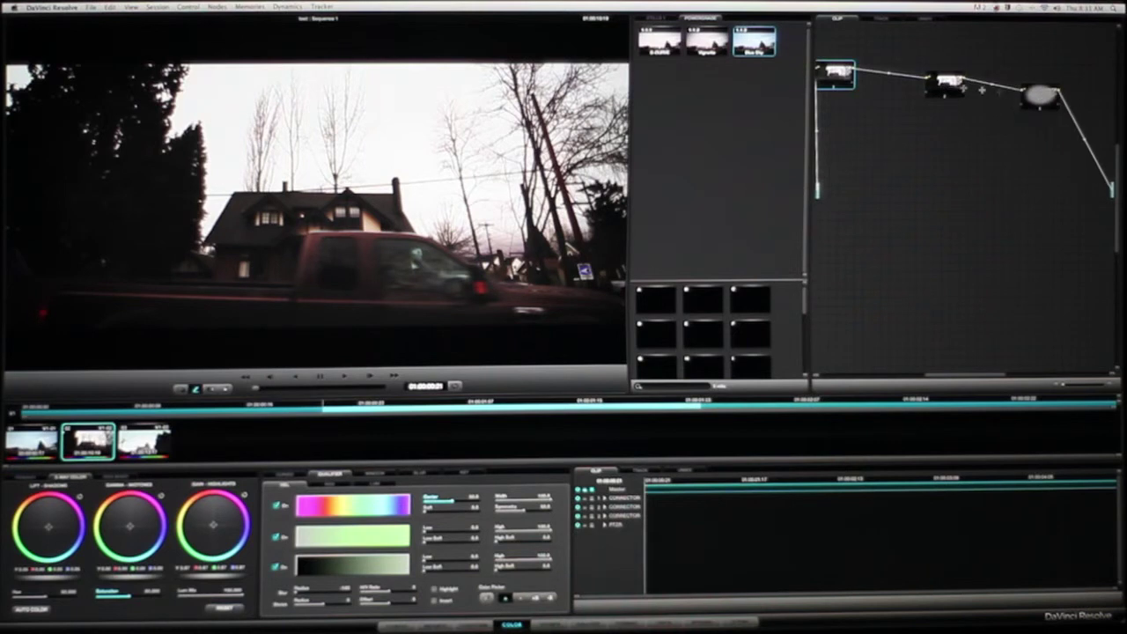
pyautogui.moveTo(947, 84); pyautogui.dragTo(966, 81)
pyautogui.moveTo(835, 74); pyautogui.dragTo(863, 55)
pyautogui.moveTo(969, 75); pyautogui.dragTo(958, 70)
pyautogui.moveTo(1040, 93); pyautogui.dragTo(1008, 82)
# Step: Try inserting the saved Blue Sky grade on the connection after the second clip's last node
pyautogui.moveTo(754, 42); pyautogui.dragTo(1073, 141)
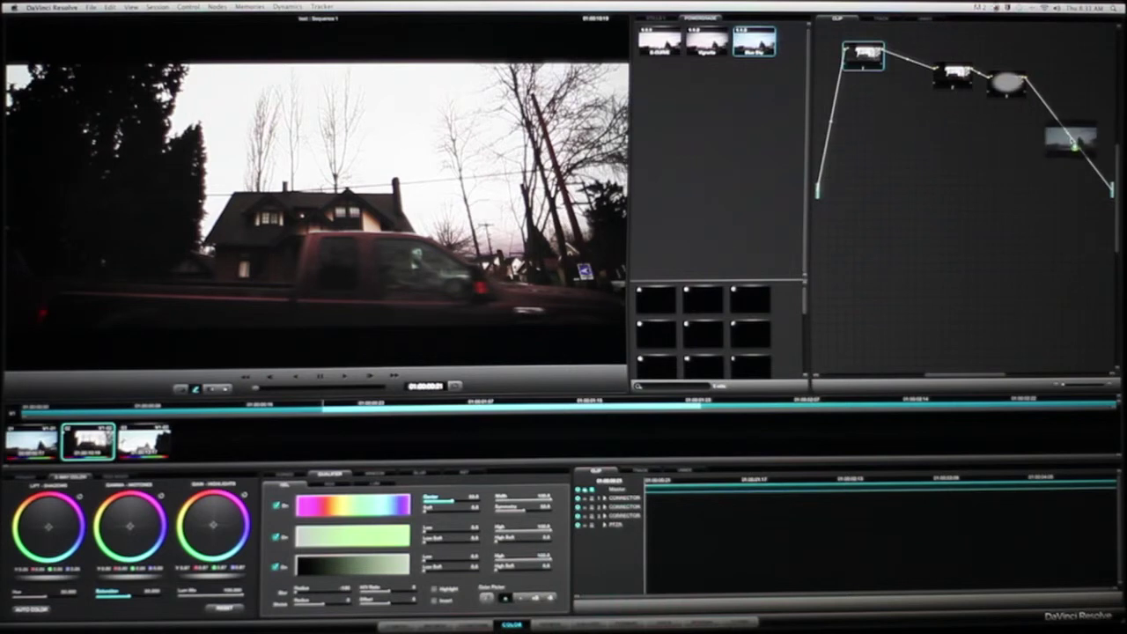
pyautogui.moveTo(1075, 147); pyautogui.dragTo(856, 58)
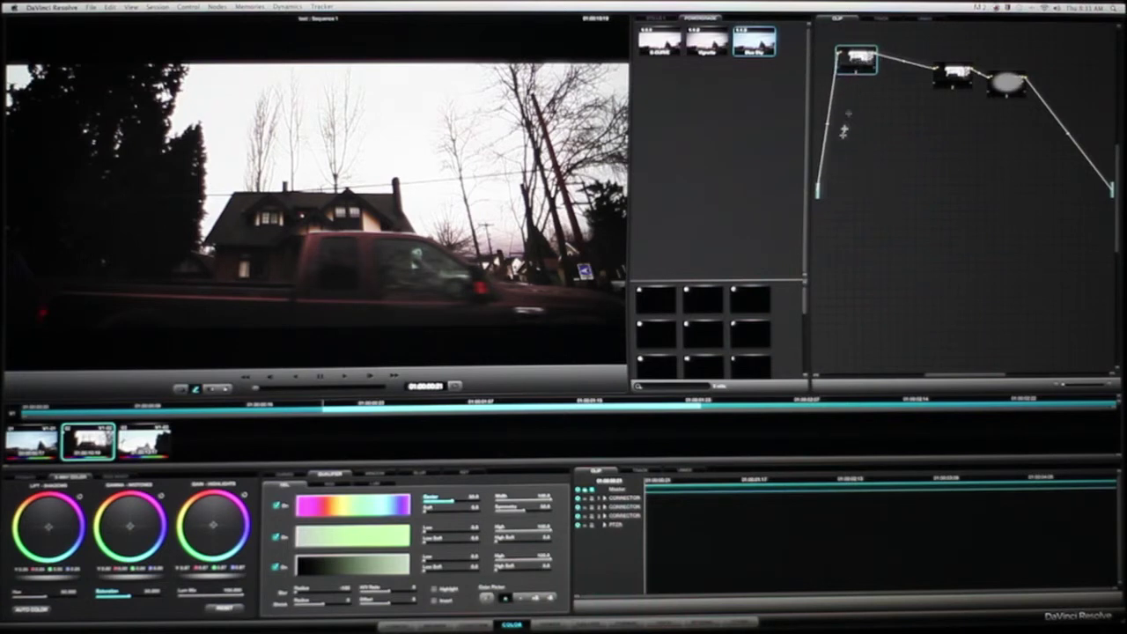
pyautogui.moveTo(844, 58)
pyautogui.mouseDown()
pyautogui.moveTo(868, 56)
pyautogui.moveTo(850, 57)
pyautogui.mouseUp()
# Step: Add a node parallel to the second clip's first node, and spread the surrounding nodes apart
pyautogui.hotkey('shift', 'p')
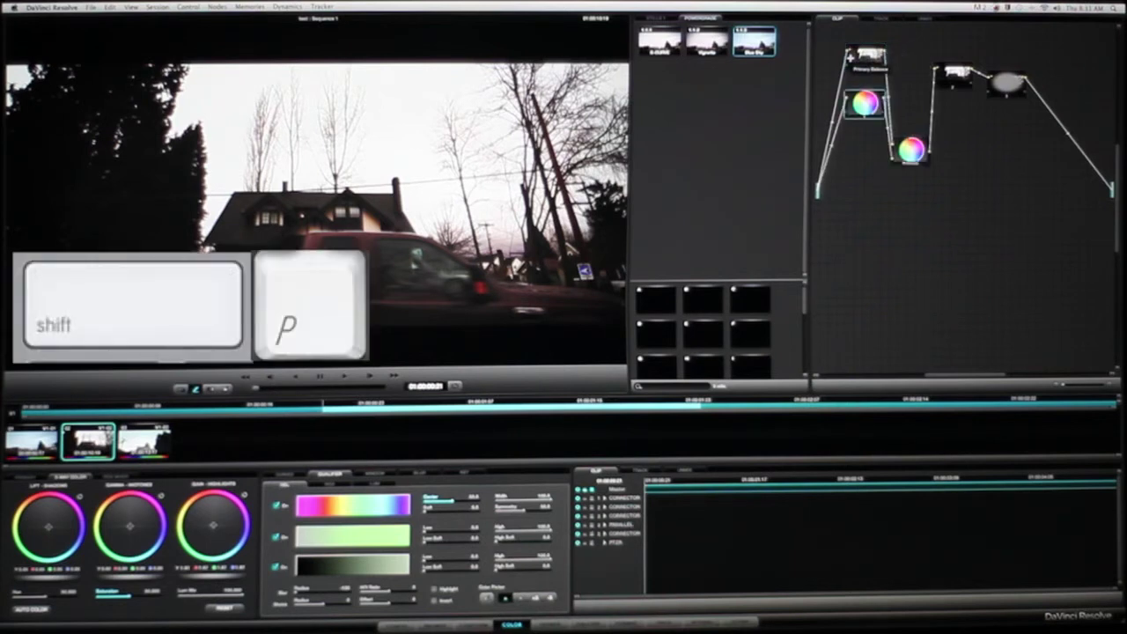
pyautogui.moveTo(902, 160); pyautogui.dragTo(911, 123)
pyautogui.moveTo(958, 75); pyautogui.dragTo(991, 73)
pyautogui.moveTo(923, 112); pyautogui.dragTo(893, 156)
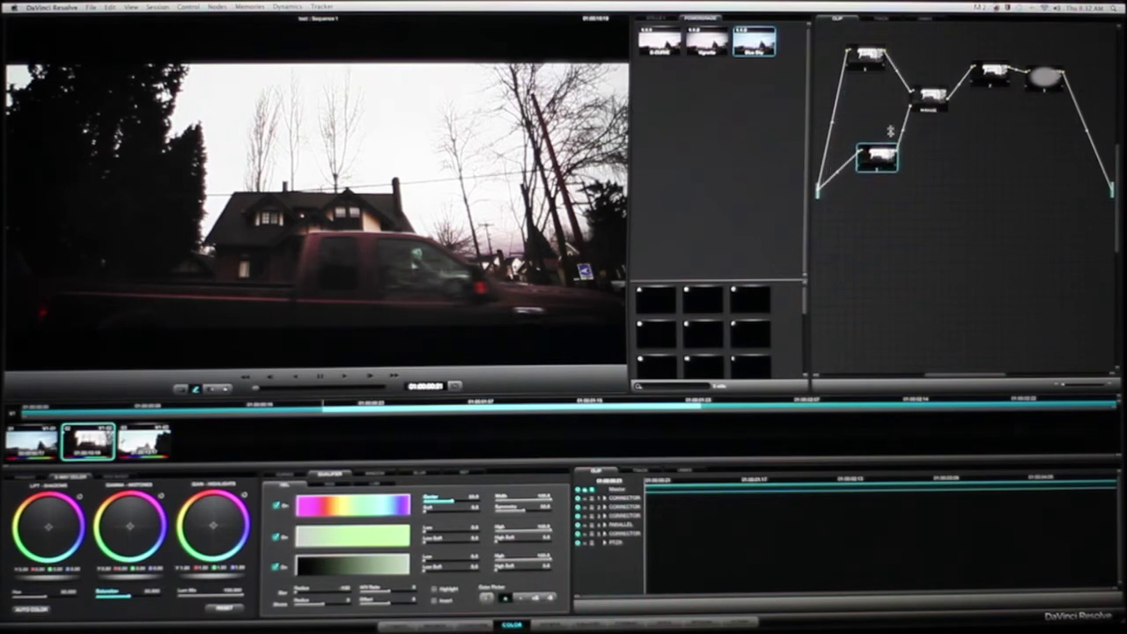
# Step: Apply the saved Blue Sky grade to the parallel node, and delete that node again
pyautogui.moveTo(753, 44); pyautogui.dragTo(879, 161)
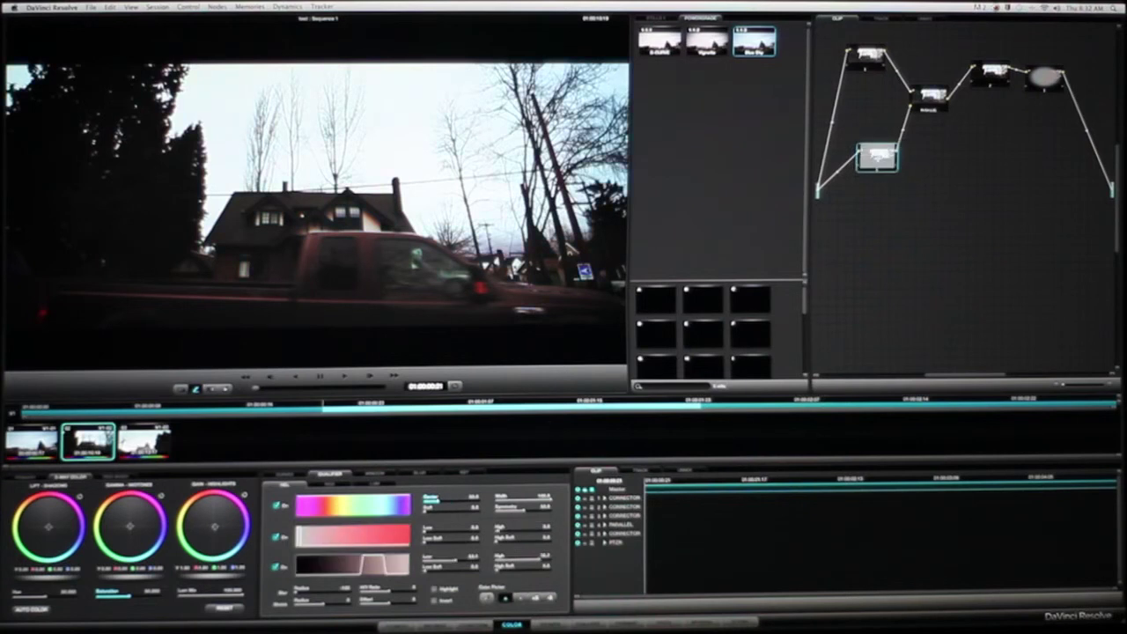
pyautogui.moveTo(879, 161); pyautogui.dragTo(870, 168)
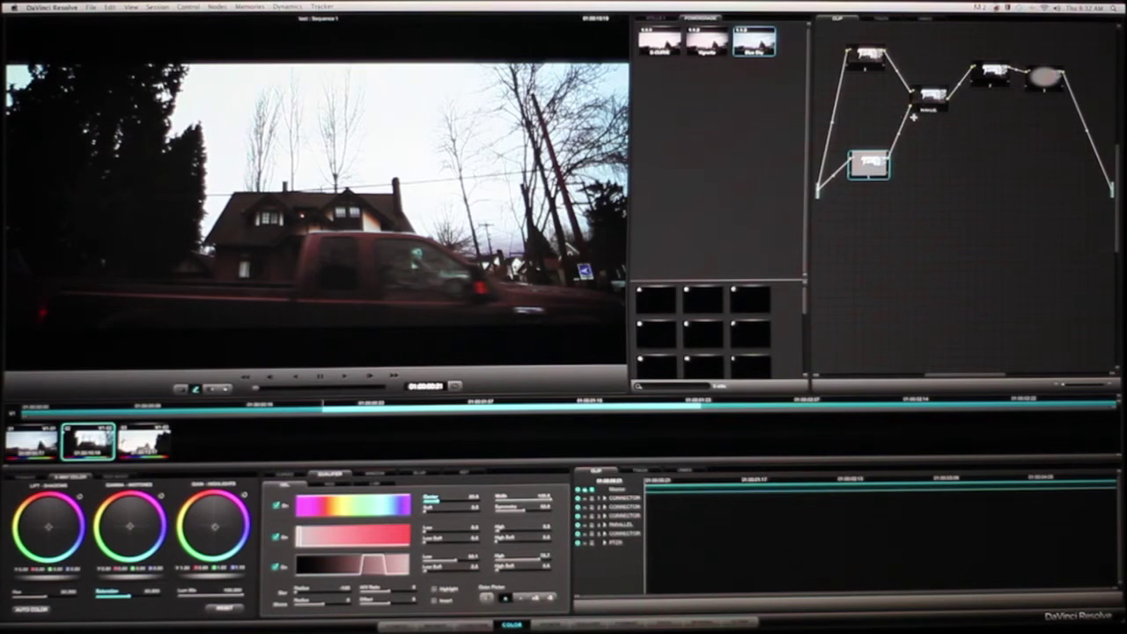
pyautogui.press('Delete')
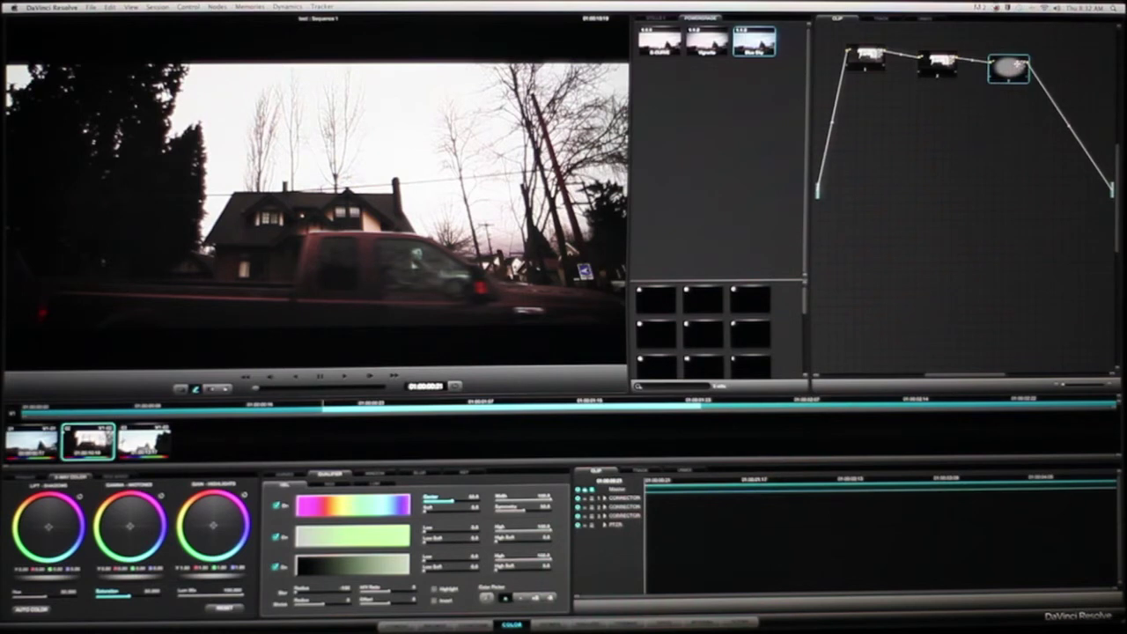
# Step: Add a parallel node below the first node again, and apply the saved Blue Sky grade to it
pyautogui.click(865, 57)
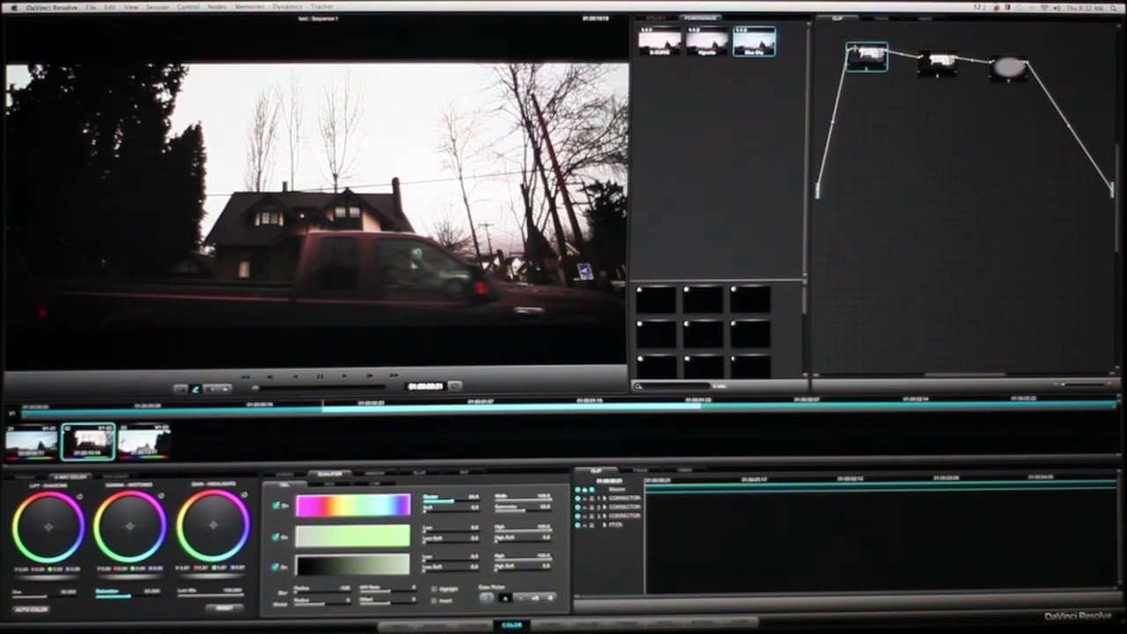
pyautogui.hotkey('alt', 'p')
pyautogui.rightClick(854, 139)
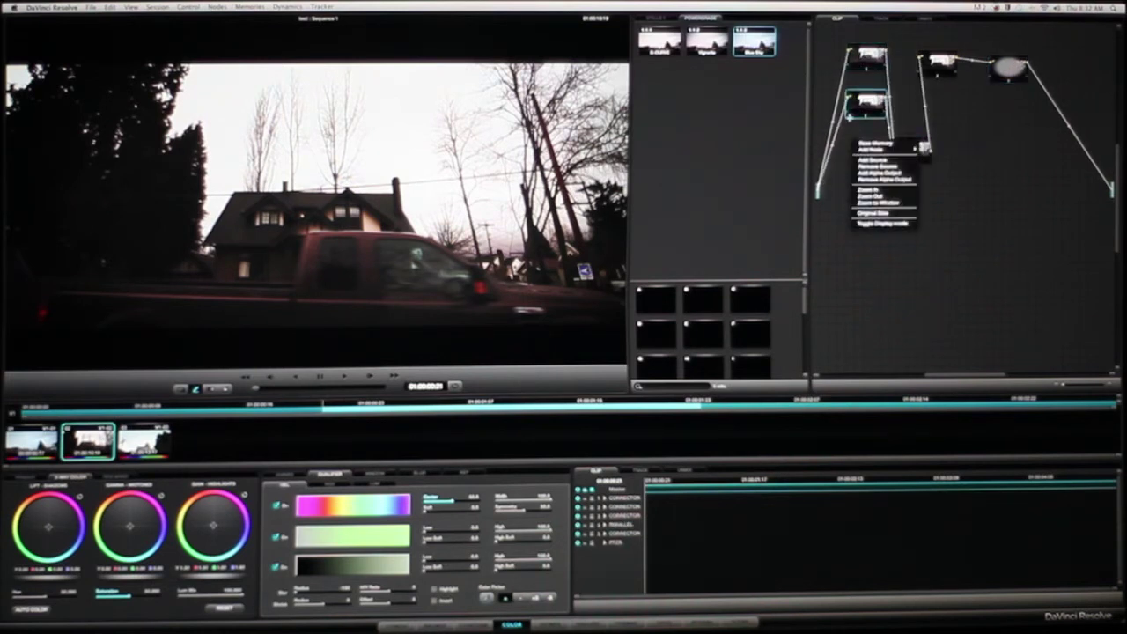
pyautogui.press('Escape')
pyautogui.moveTo(744, 49); pyautogui.dragTo(869, 199)
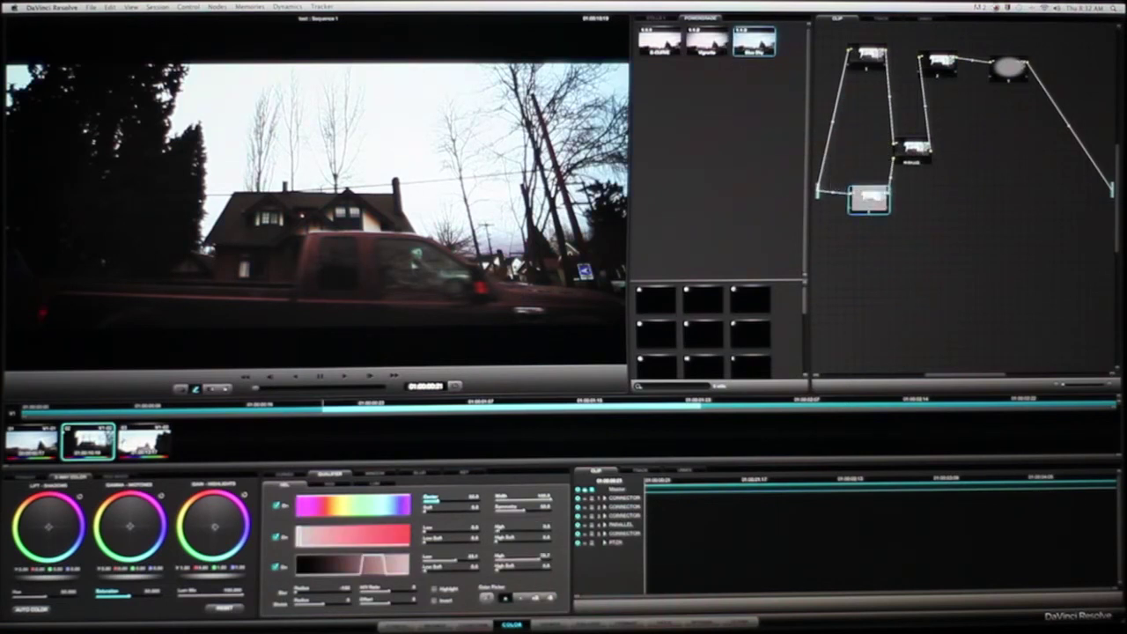
pyautogui.moveTo(911, 148); pyautogui.dragTo(935, 151)
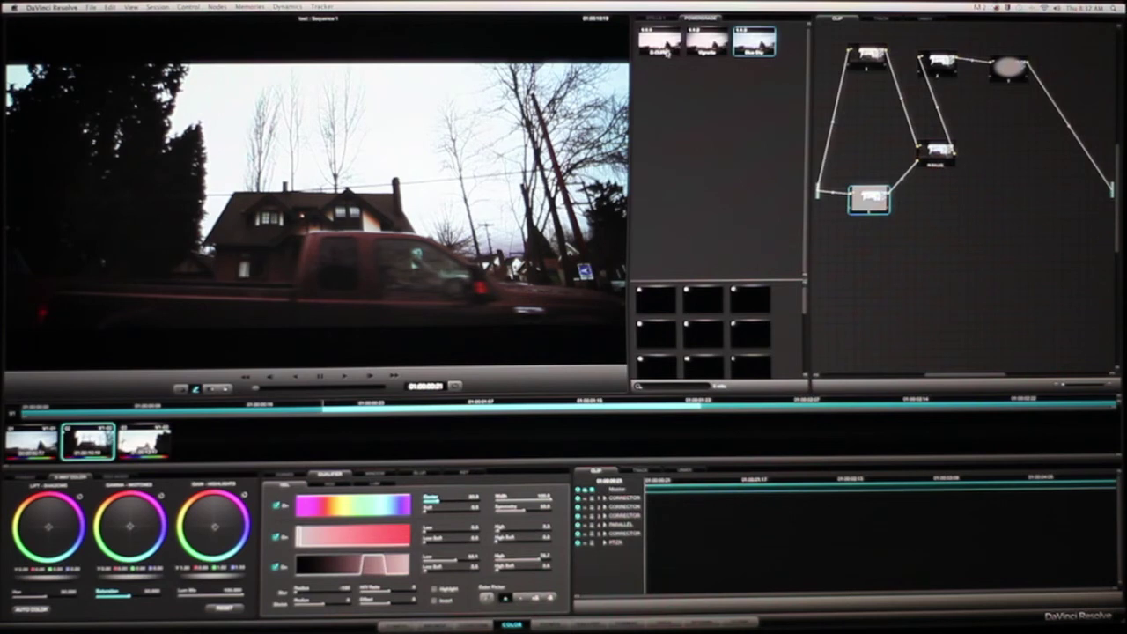
# Step: Try appending the saved Vignette and S-curve grades to the end of the node chain, and undo both additions
pyautogui.click(703, 104)
pyautogui.doubleClick(702, 48)
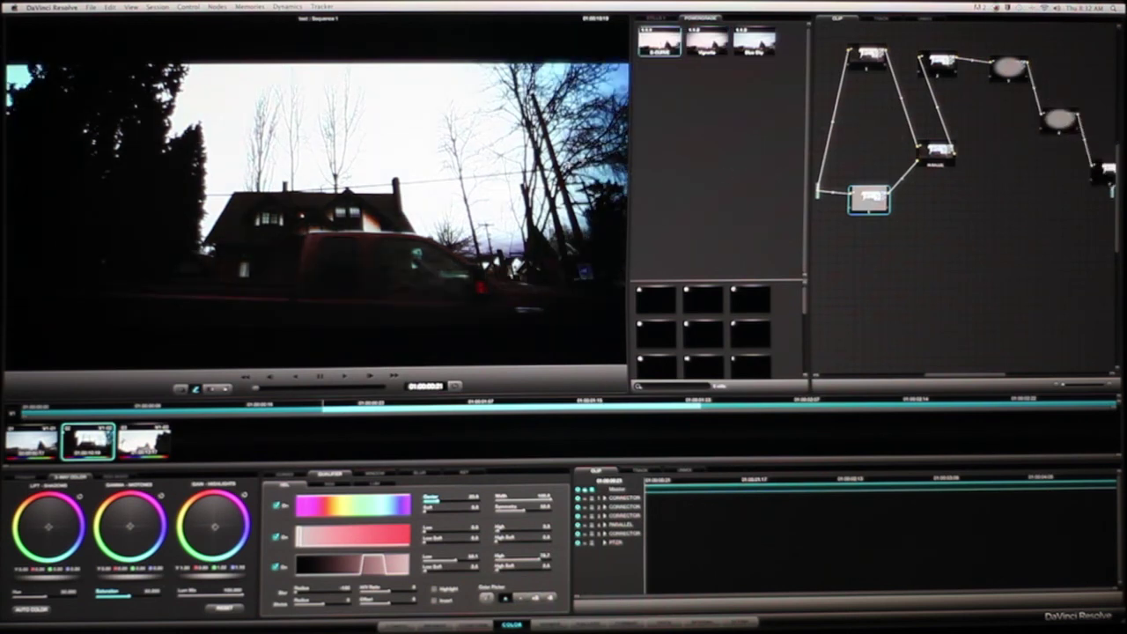
pyautogui.press('super+z')
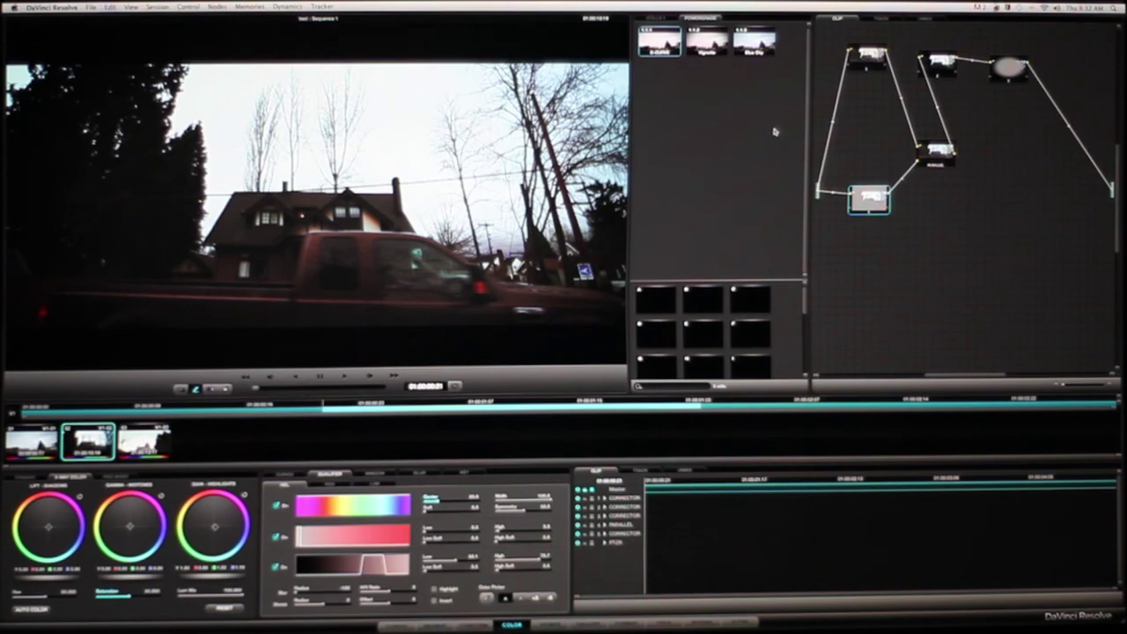